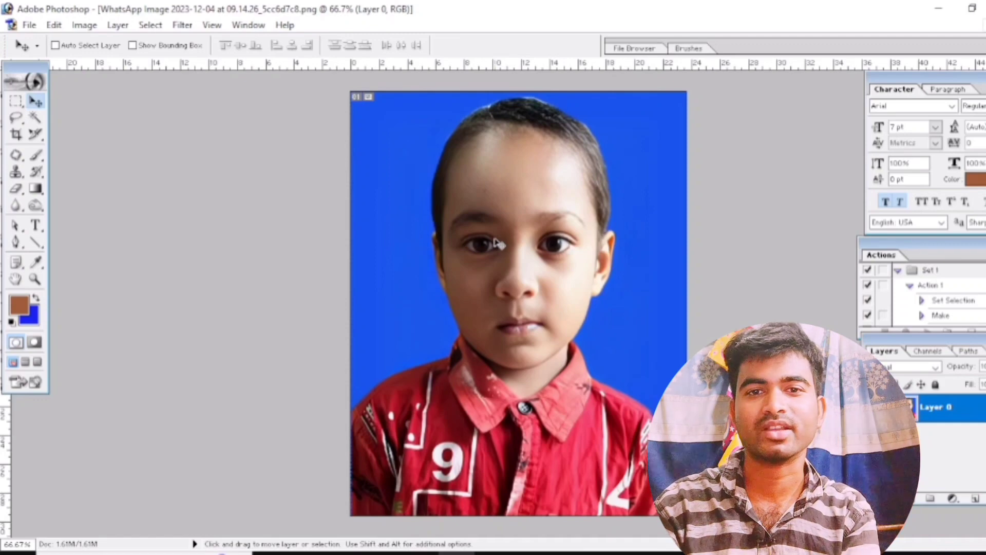
# Step: Examine the boy's face up close, comparing the skin brightness on both sides of the portrait
pyautogui.hotkey('ctrl', '0')
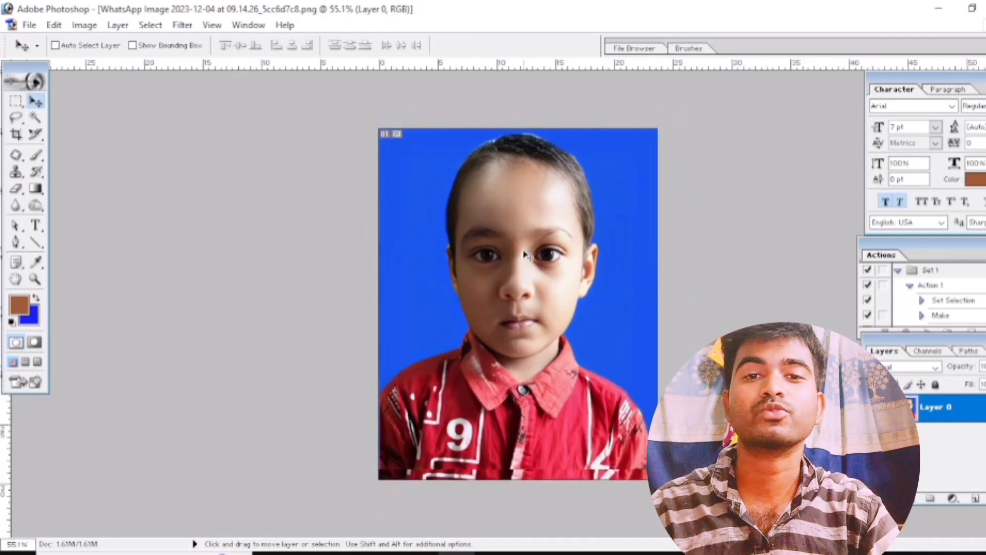
pyautogui.hotkey('ctrl', '+')
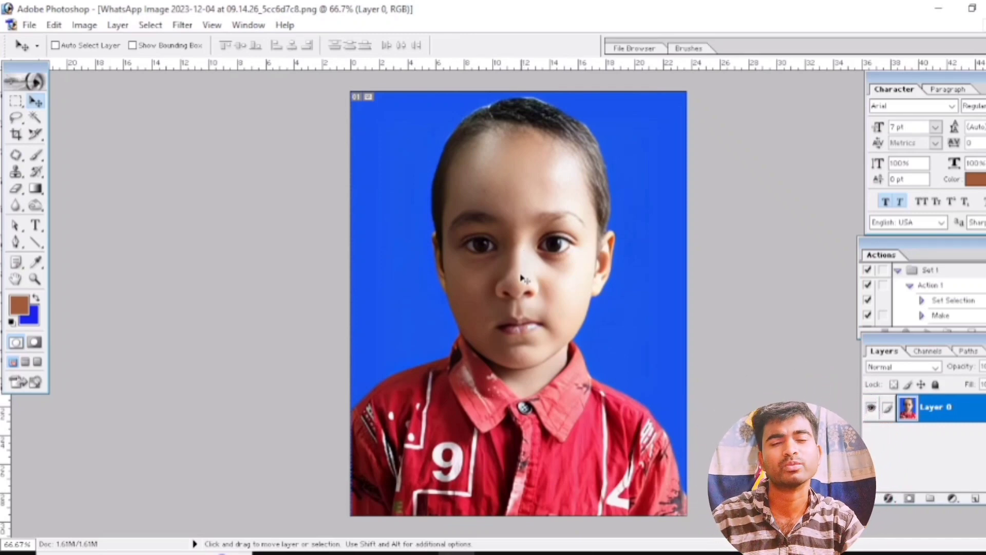
pyautogui.hotkey('ctrl', '+')
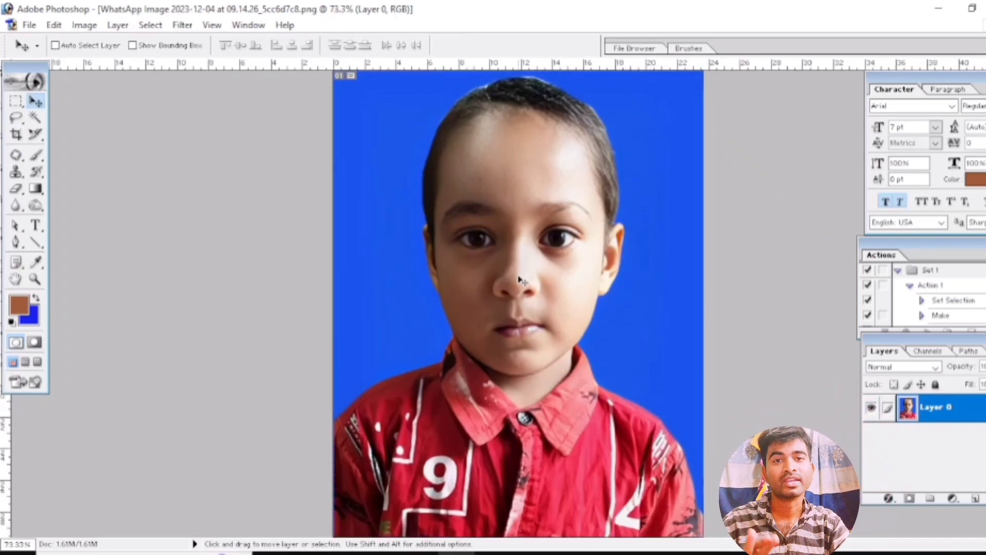
pyautogui.hotkey('ctrl', '+')
pyautogui.scroll(-2, 519, 221)
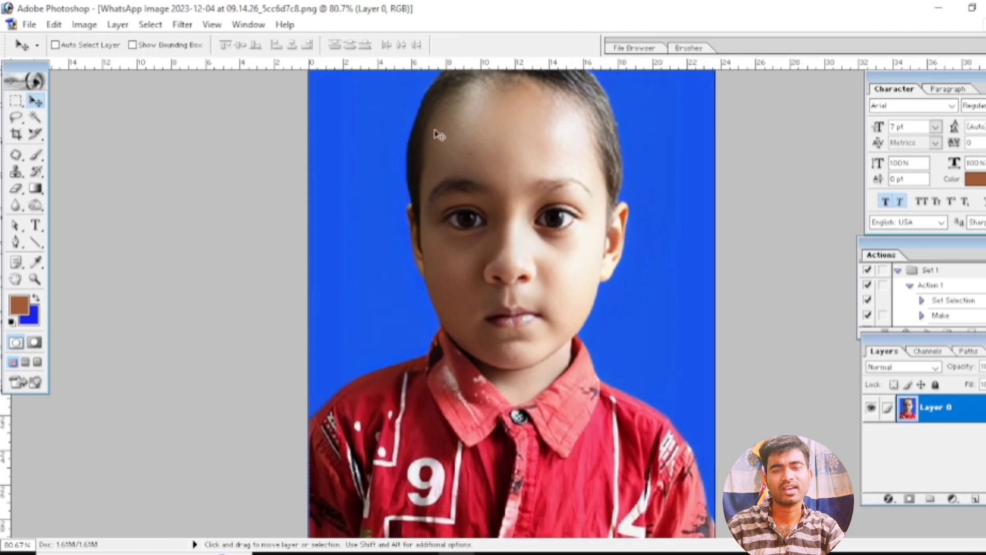
pyautogui.keyDown('ctrl'); pyautogui.click(552, 252); pyautogui.keyUp('ctrl')
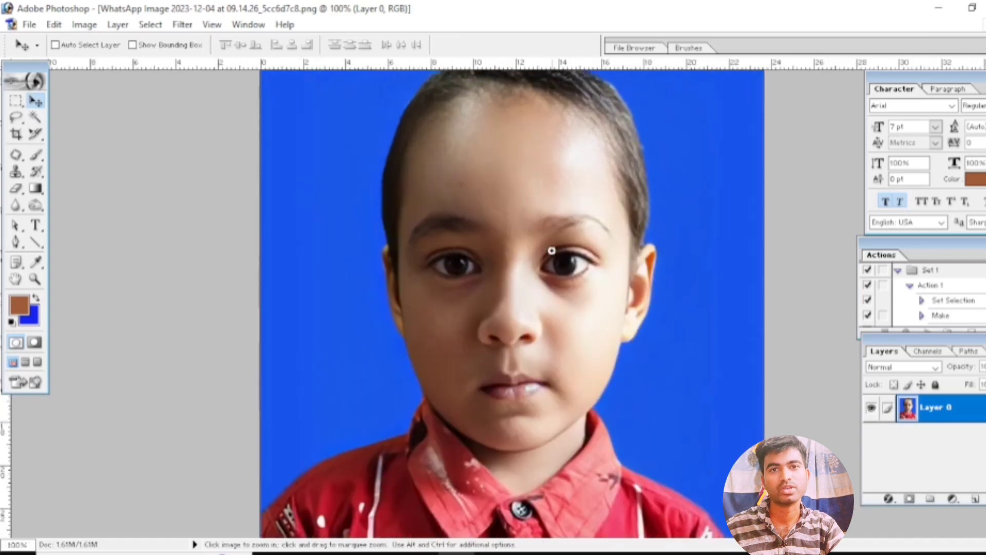
pyautogui.keyDown('ctrl'); pyautogui.click(552, 251); pyautogui.keyUp('ctrl')
pyautogui.scroll(-5, 554, 257)
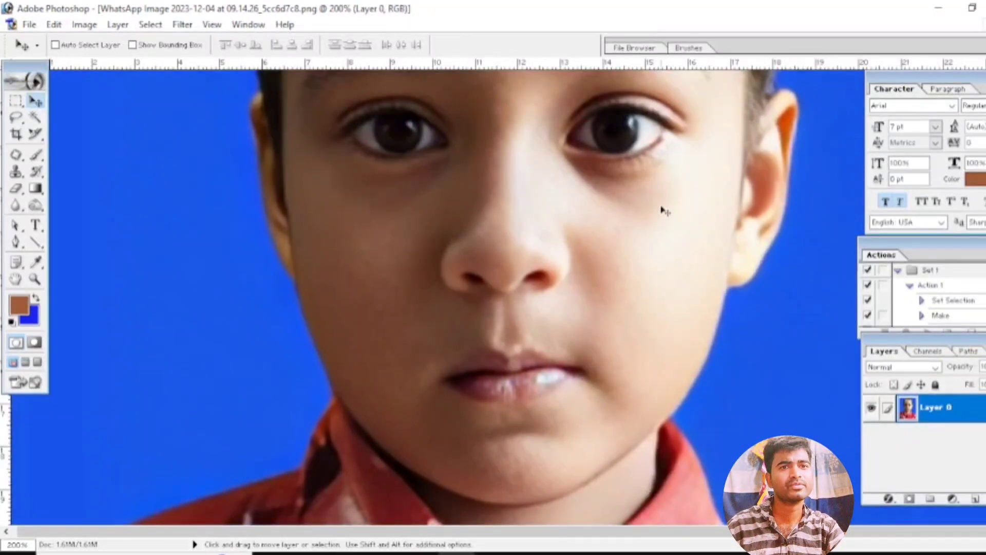
pyautogui.scroll(1, 651, 236)
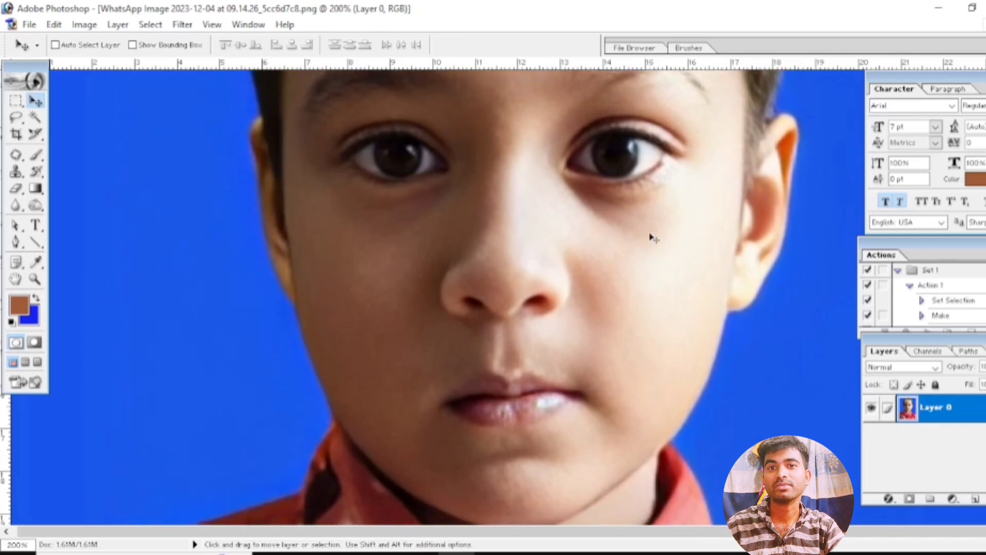
pyautogui.scroll(-1, 650, 277)
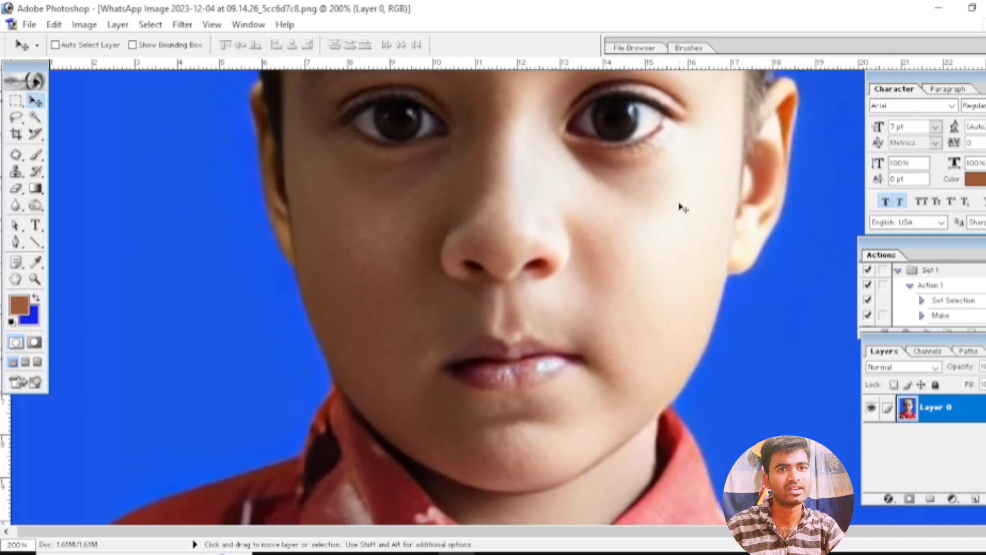
pyautogui.scroll(1, 664, 264)
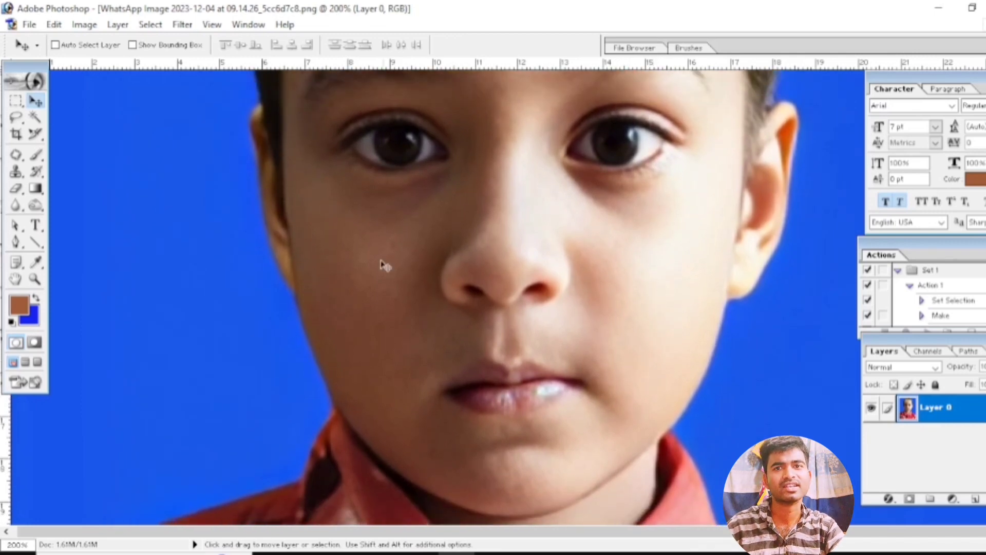
pyautogui.scroll(-1, 364, 285)
pyautogui.scroll(1, 355, 285)
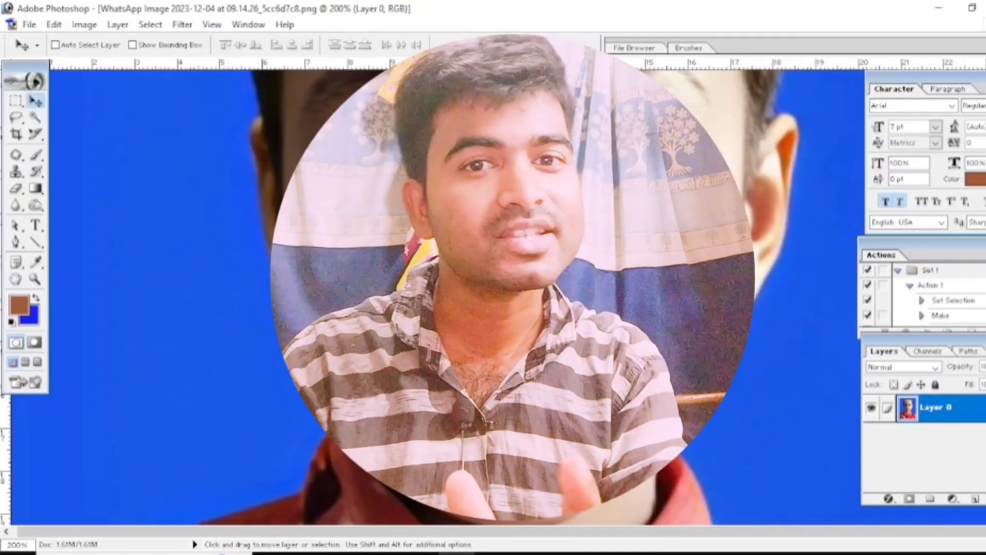
pyautogui.keyDown('ctrl'); pyautogui.keyDown('alt'); pyautogui.click(496, 340); pyautogui.keyUp('alt'); pyautogui.keyUp('ctrl')
pyautogui.keyDown('ctrl'); pyautogui.keyDown('alt'); pyautogui.click(496, 340); pyautogui.keyUp('alt'); pyautogui.keyUp('ctrl')
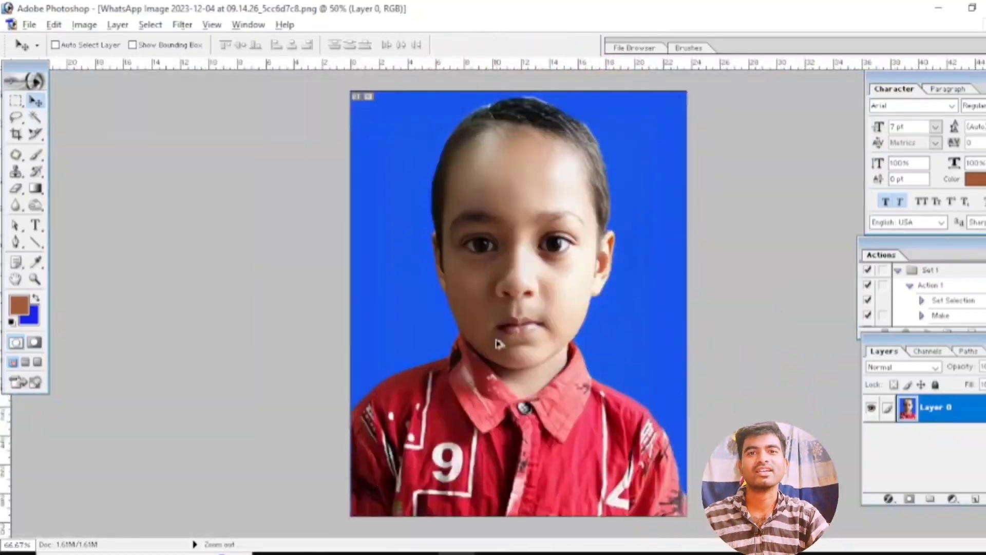
pyautogui.keyDown('ctrl'); pyautogui.keyDown('alt'); pyautogui.click(497, 341); pyautogui.keyUp('alt'); pyautogui.keyUp('ctrl')
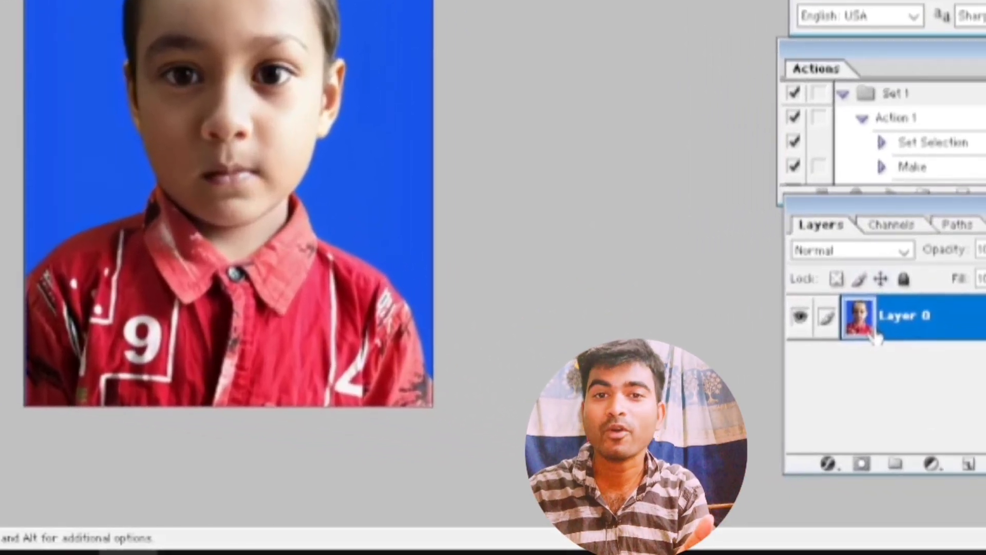
pyautogui.moveTo(933, 214)
pyautogui.mouseDown()
pyautogui.moveTo(910, 214)
pyautogui.moveTo(952, 216)
pyautogui.moveTo(925, 214)
pyautogui.mouseUp()
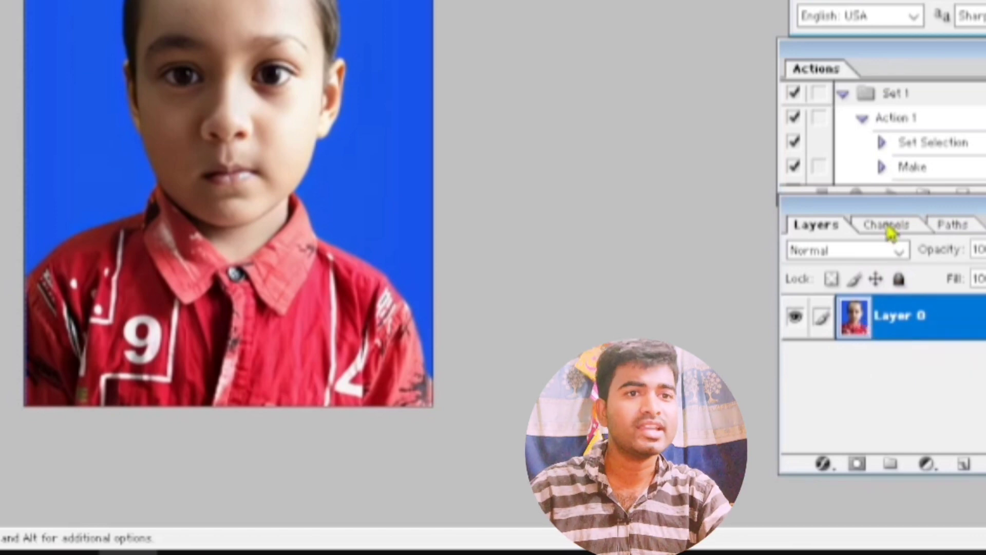
pyautogui.moveTo(892, 208); pyautogui.dragTo(896, 211)
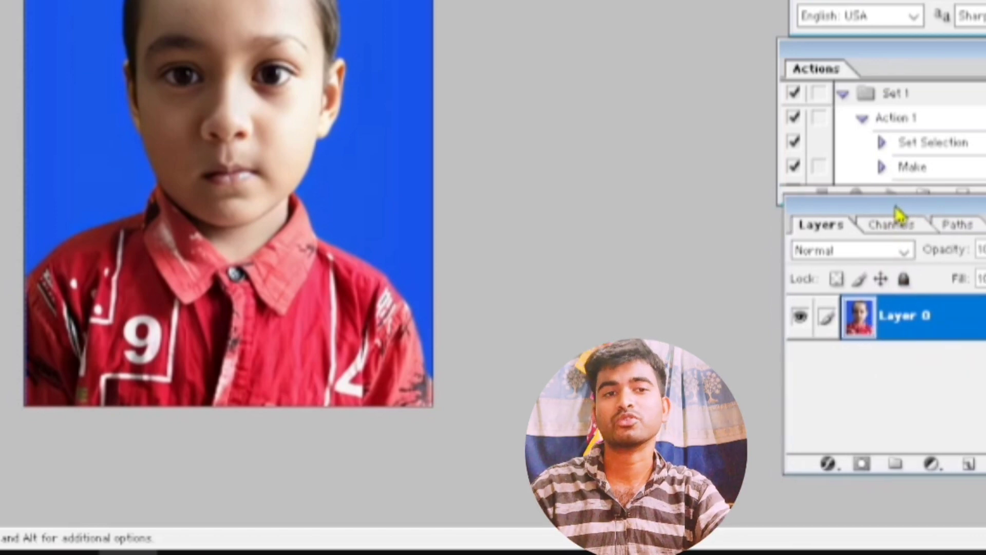
pyautogui.moveTo(892, 209); pyautogui.dragTo(892, 210)
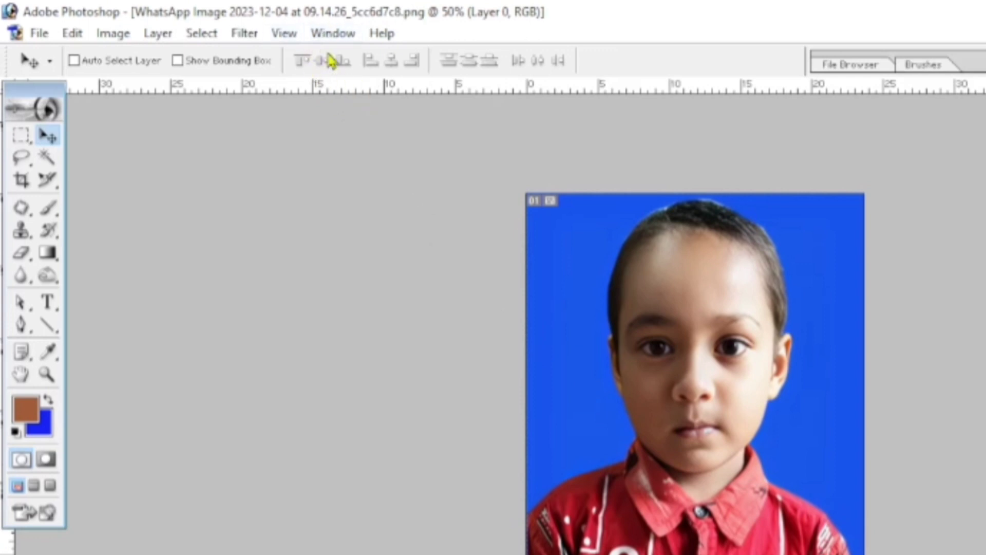
pyautogui.click(332, 35)
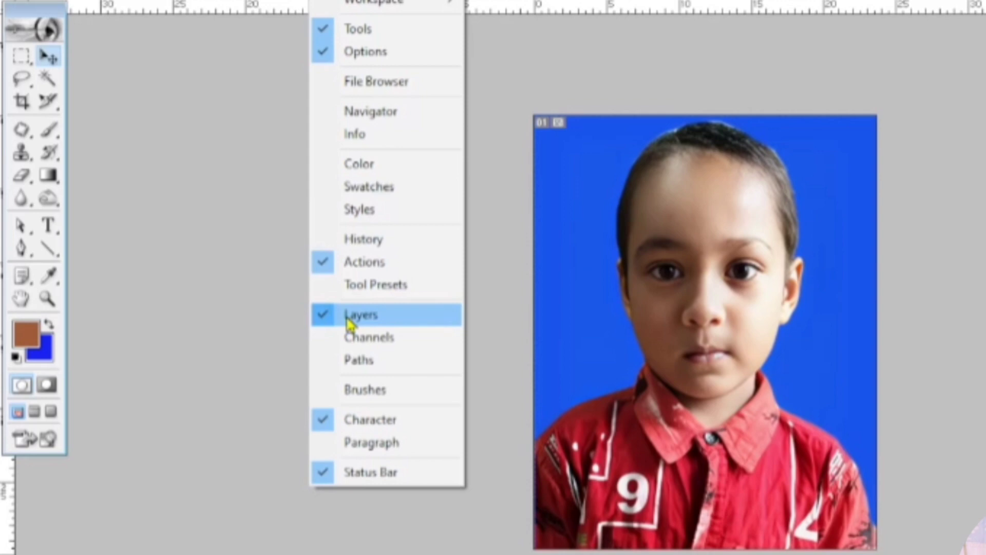
pyautogui.press('Escape')
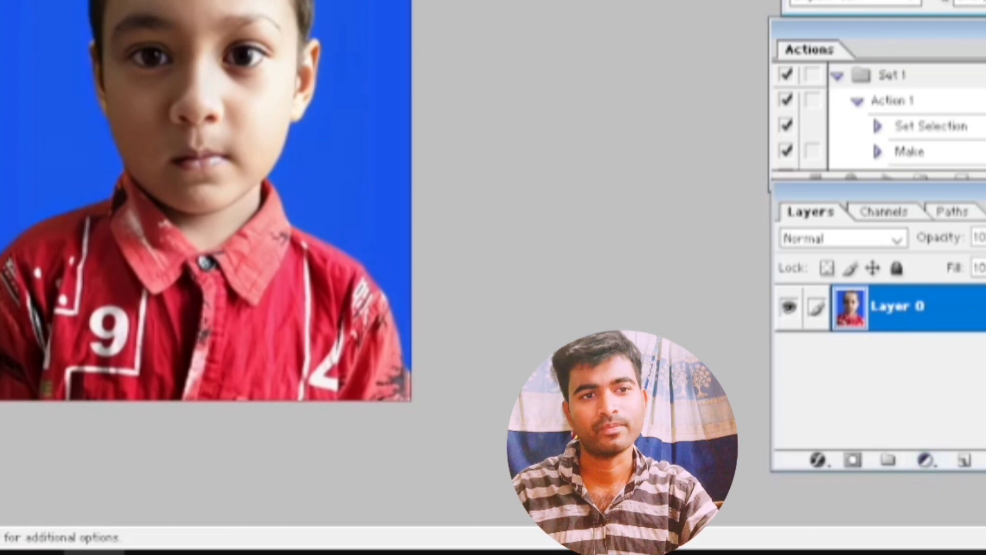
# Step: Add a Solid Color fill layer in pure white (FFFFFF) above the portrait
pyautogui.click(925, 461)
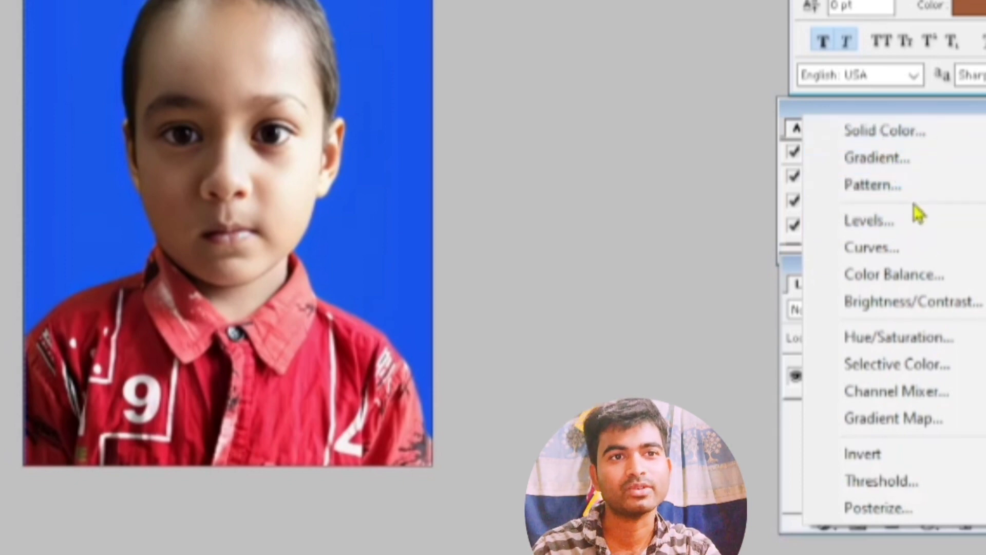
pyautogui.click(909, 130)
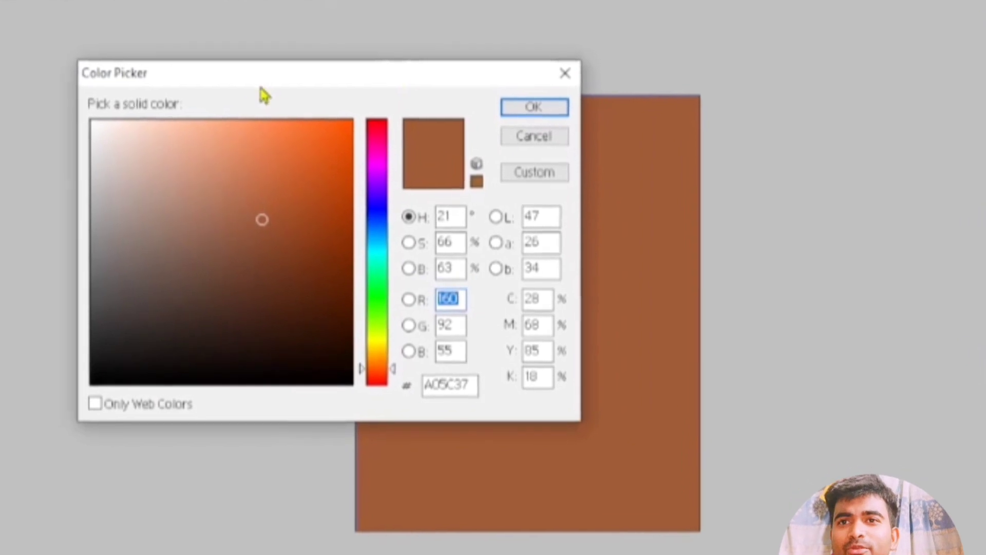
pyautogui.moveTo(262, 78); pyautogui.dragTo(372, 81)
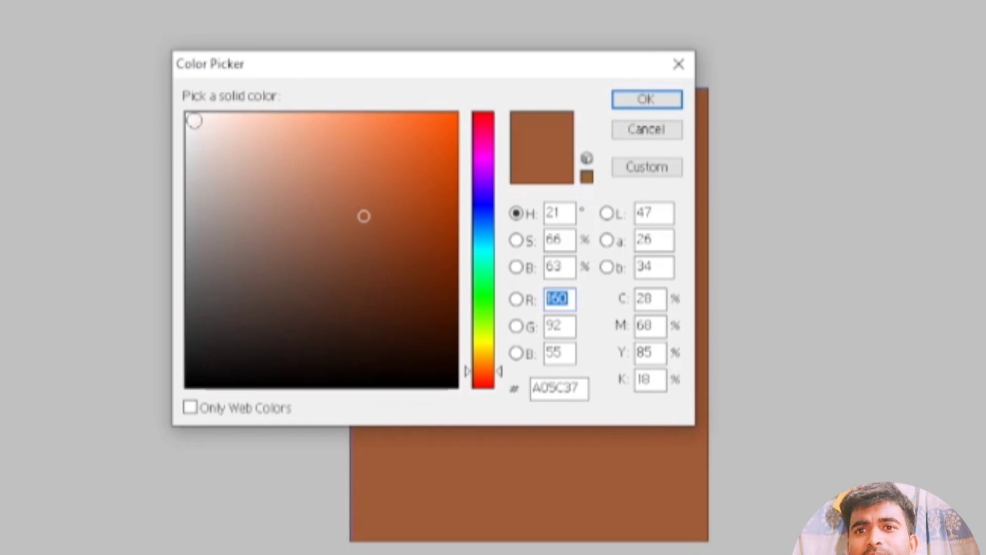
pyautogui.click(193, 121)
pyautogui.click(188, 115)
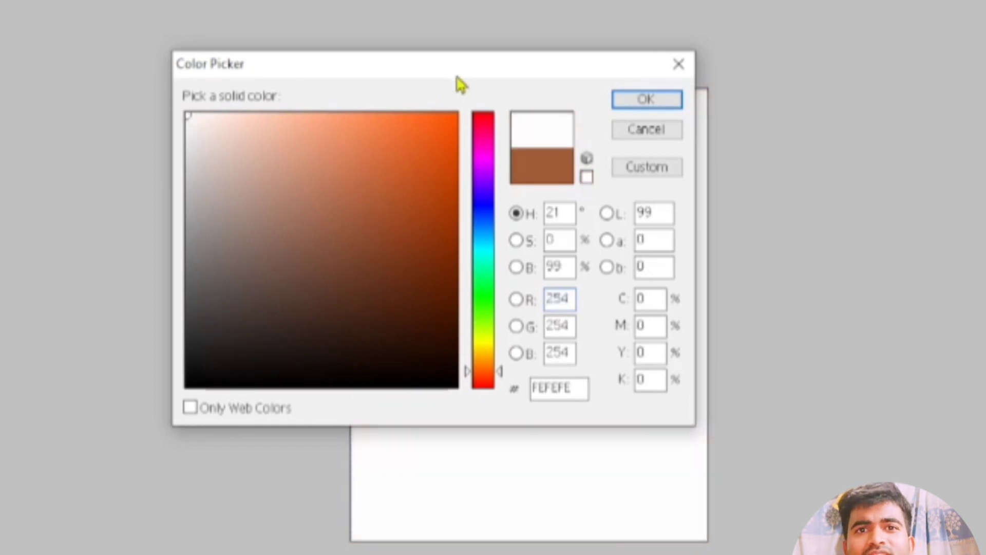
pyautogui.moveTo(460, 85); pyautogui.dragTo(270, 99)
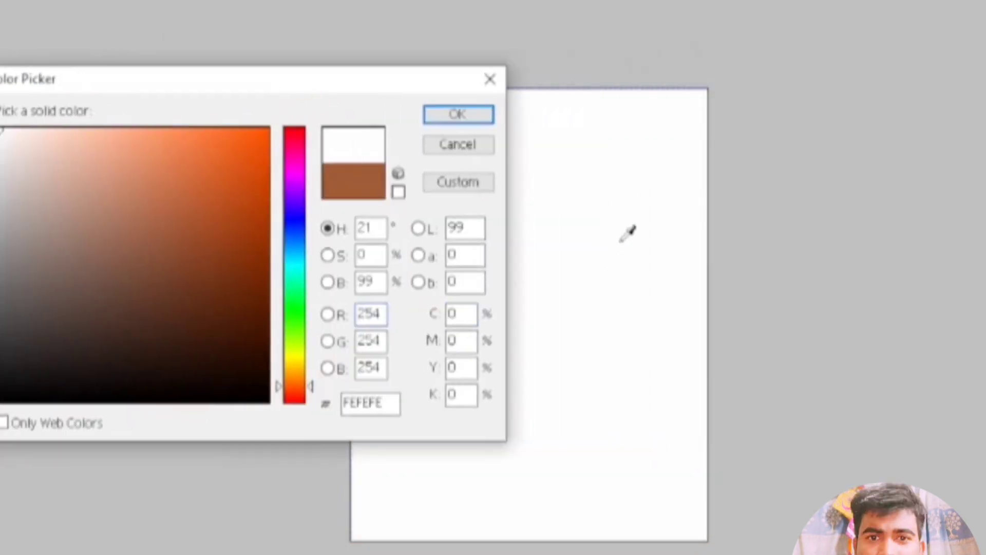
pyautogui.moveTo(7, 149); pyautogui.dragTo(1, 127)
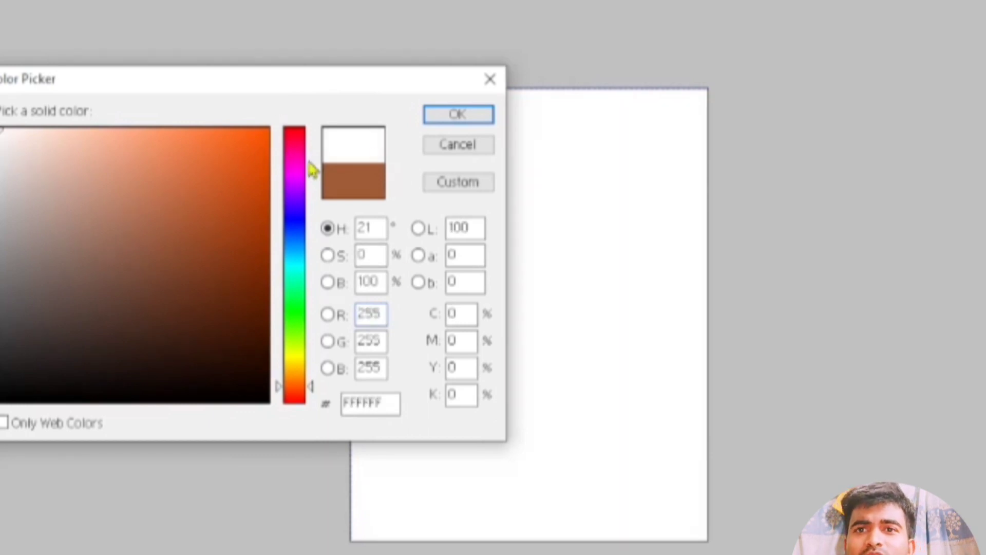
pyautogui.click(460, 114)
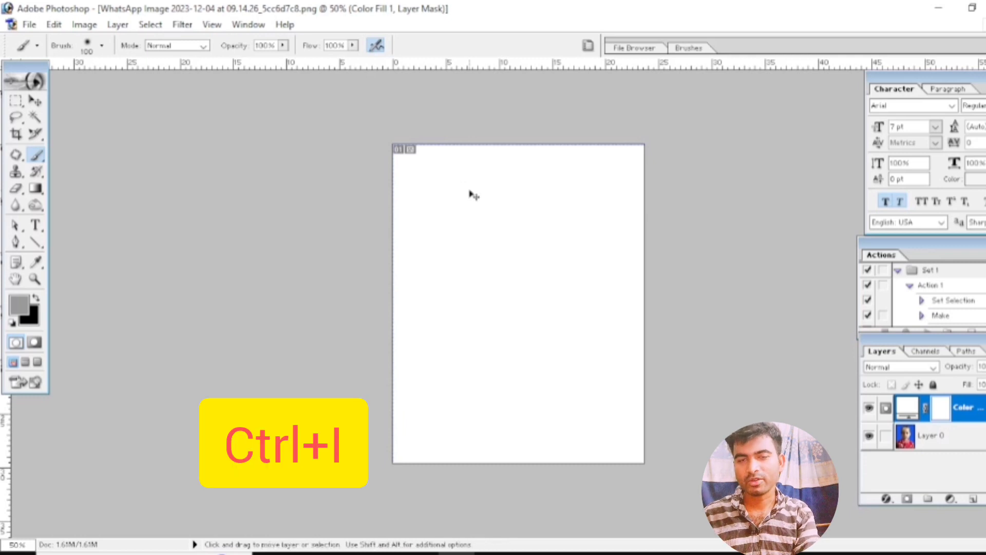
# Step: Invert the white fill layer's mask to black and merge the fill layer down into Layer 0
pyautogui.hotkey('ctrl', 'i')
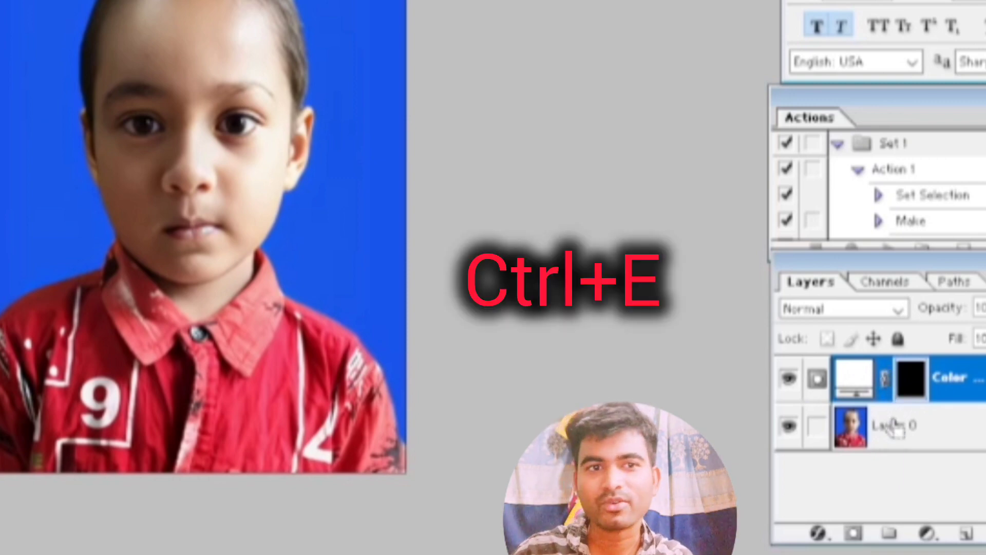
pyautogui.hotkey('ctrl', 'e')
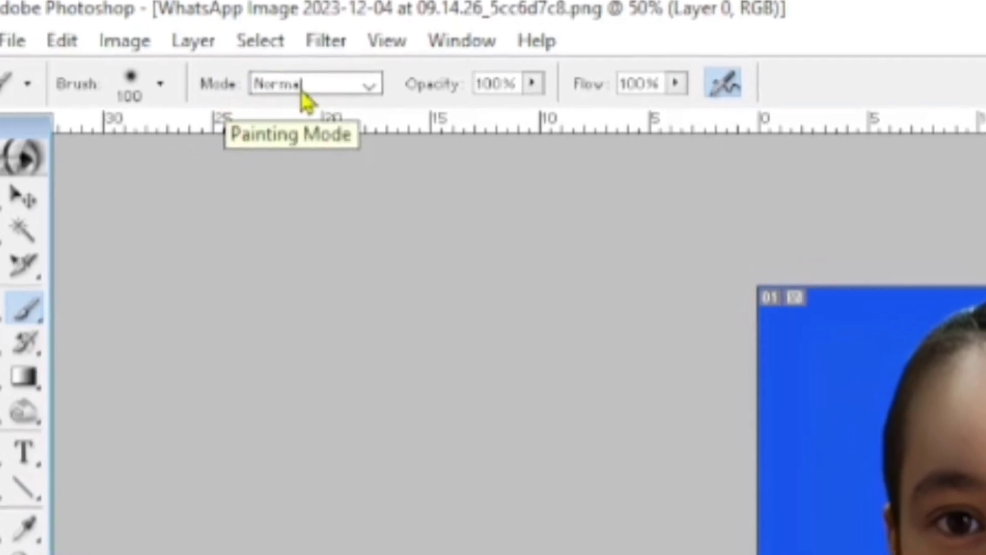
# Step: Switch the brush's painting mode to Soft Light and set its size to 175, with the whole portrait fitted in view
pyautogui.click(246, 88)
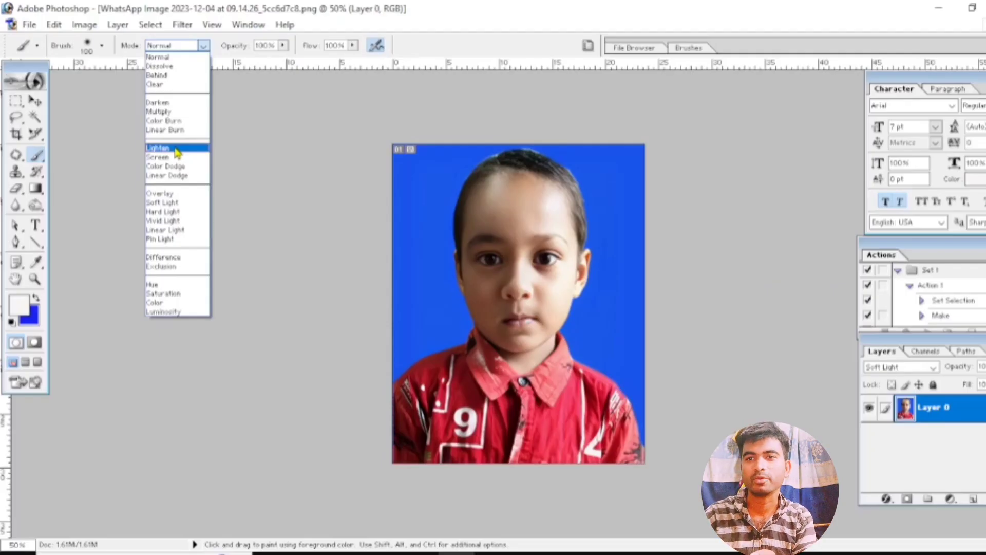
pyautogui.click(178, 203)
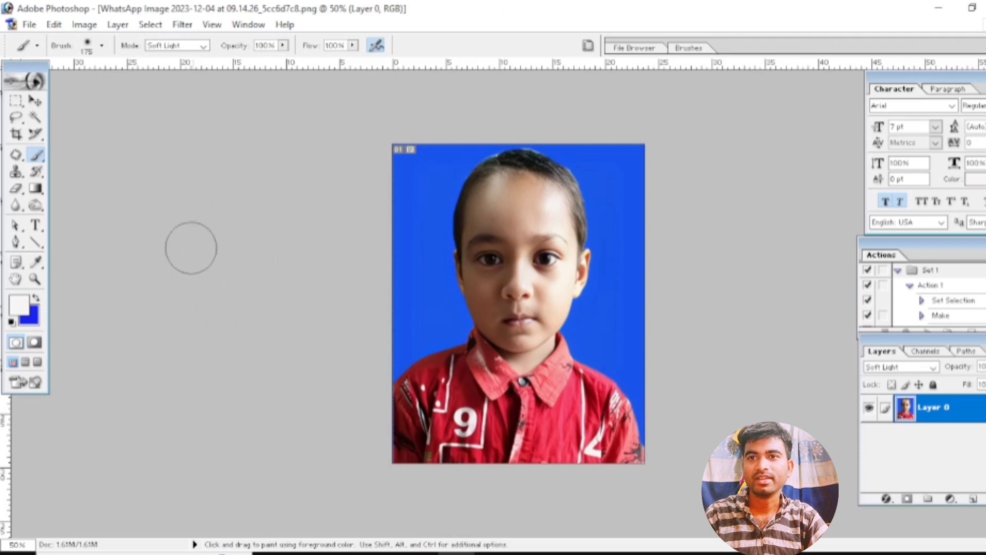
pyautogui.press(']')
pyautogui.press(']')
pyautogui.press(']')
pyautogui.press(']')
pyautogui.press(']')
pyautogui.press(']')
pyautogui.press(']')
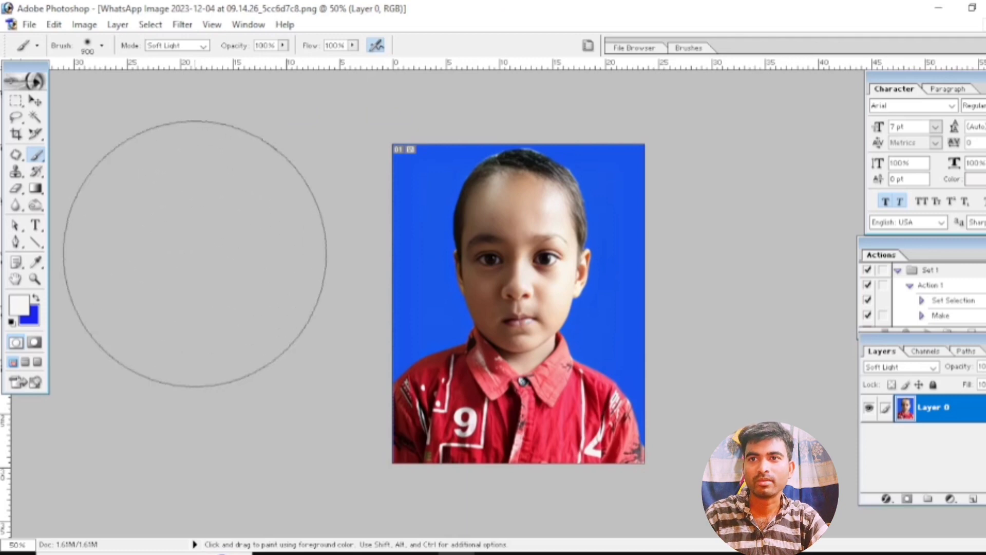
pyautogui.press('[')
pyautogui.press('[')
pyautogui.press('[')
pyautogui.press('[')
pyautogui.press('[')
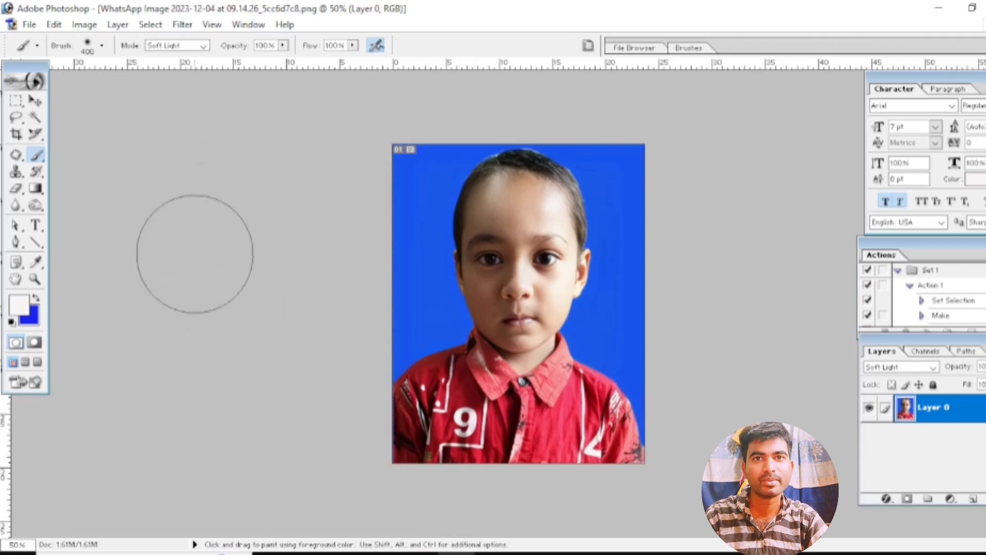
pyautogui.press('[')
pyautogui.press('[')
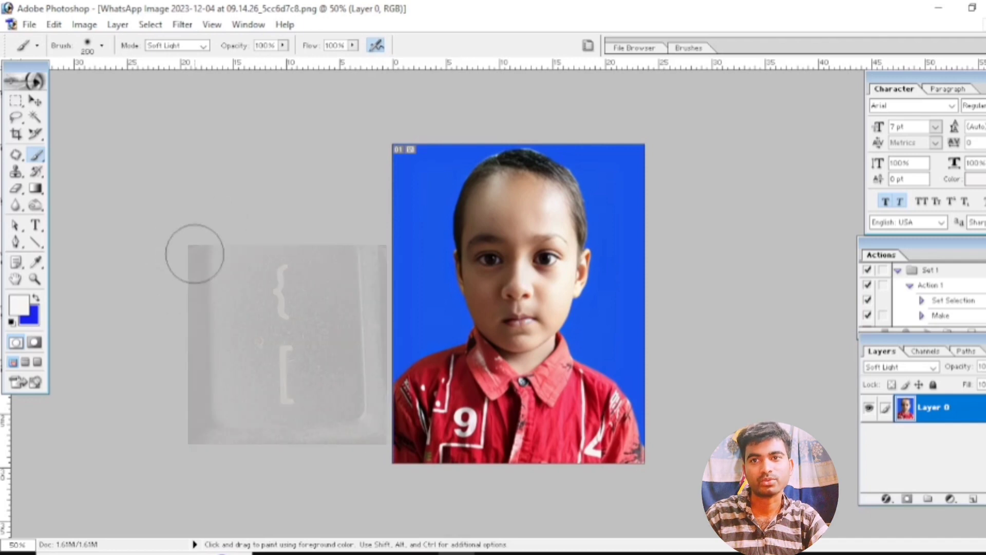
pyautogui.press(']')
pyautogui.press(']')
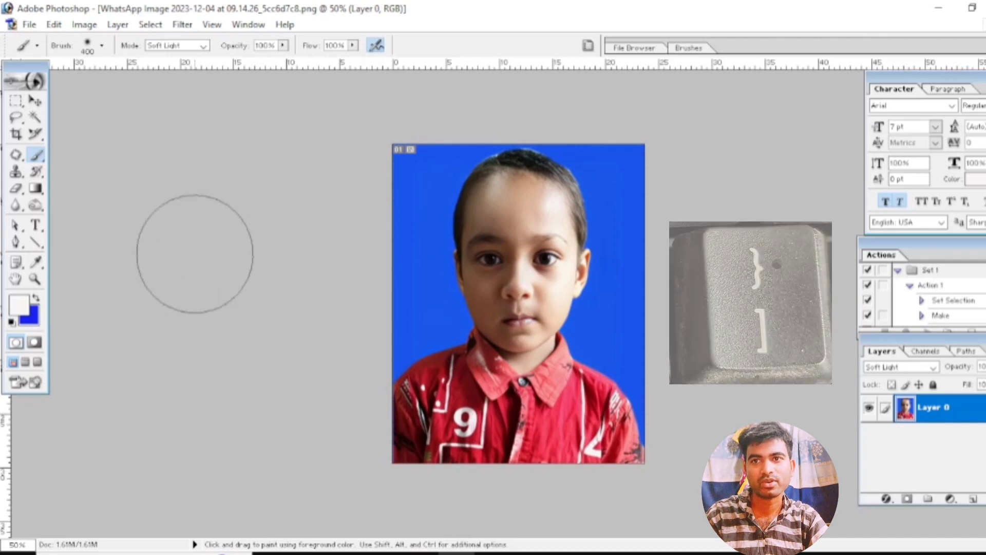
pyautogui.press(']')
pyautogui.press(']')
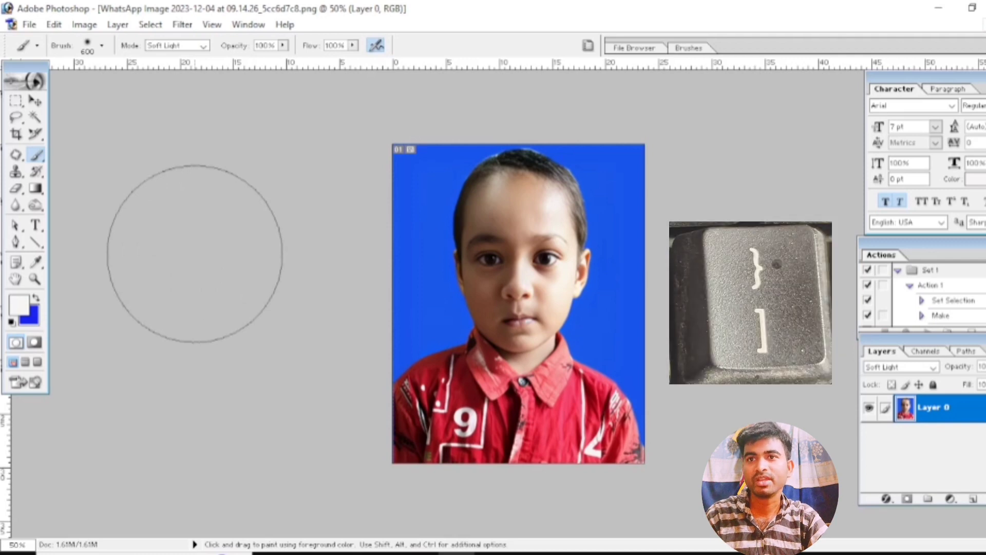
pyautogui.press('[')
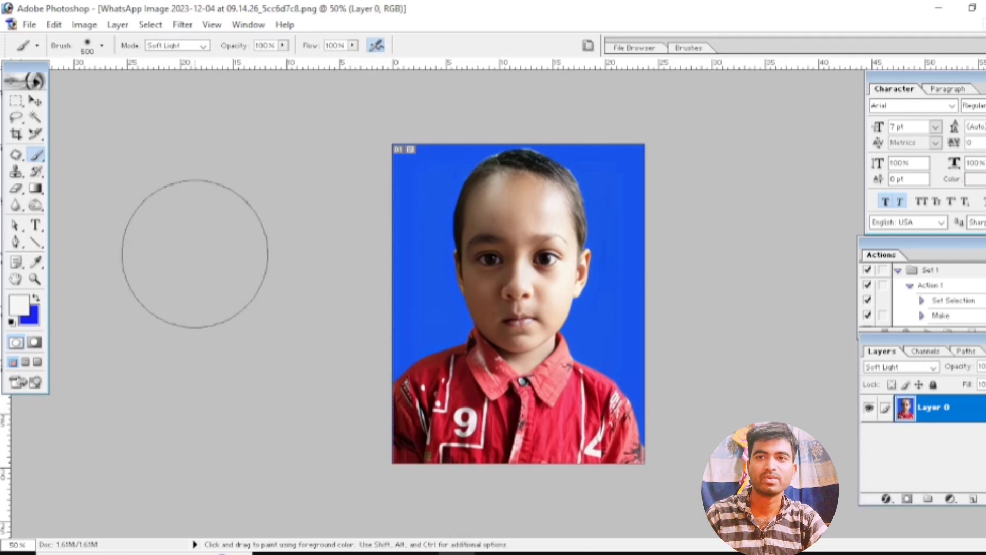
pyautogui.press('[')
pyautogui.press('[')
pyautogui.press('[')
pyautogui.press('[')
pyautogui.press('[')
pyautogui.hotkey('ctrl', '0')
pyautogui.hotkey('ctrl', '0')
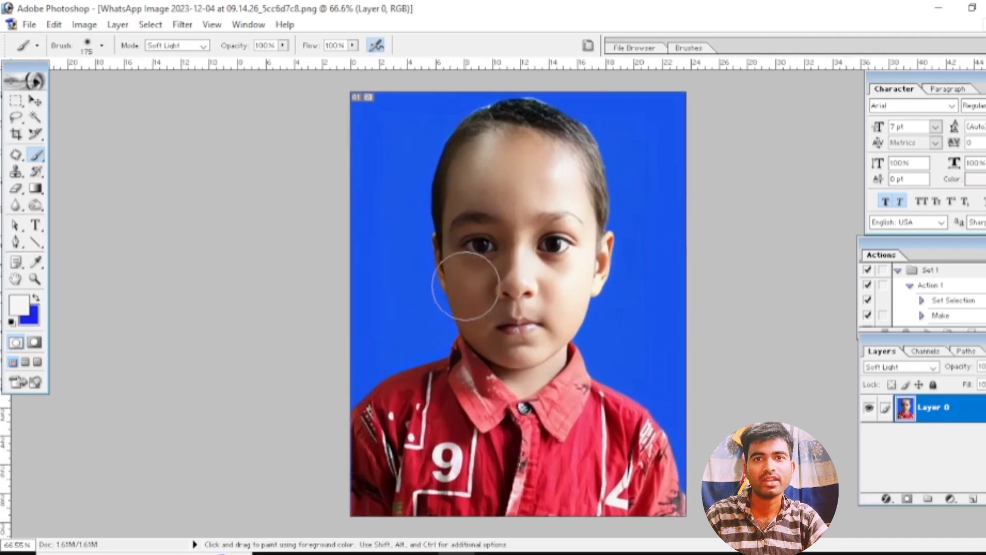
# Step: Brighten the shadowed cheek and face with white Soft Light strokes, using brush size 80, 54% opacity and 63% flow
pyautogui.press('[')
pyautogui.press('[')
pyautogui.press('[')
pyautogui.moveTo(459, 205)
pyautogui.mouseDown()
pyautogui.moveTo(463, 175)
pyautogui.moveTo(505, 149)
pyautogui.moveTo(580, 200)
pyautogui.moveTo(495, 186)
pyautogui.moveTo(496, 200)
pyautogui.moveTo(513, 206)
pyautogui.moveTo(518, 244)
pyautogui.moveTo(553, 318)
pyautogui.moveTo(508, 339)
pyautogui.mouseUp()
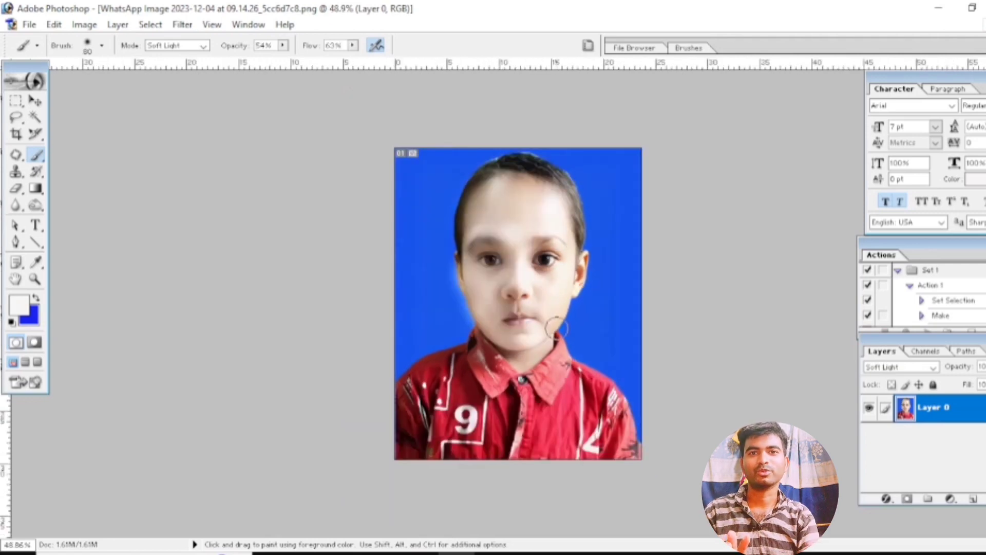
pyautogui.scroll(3, 556, 328)
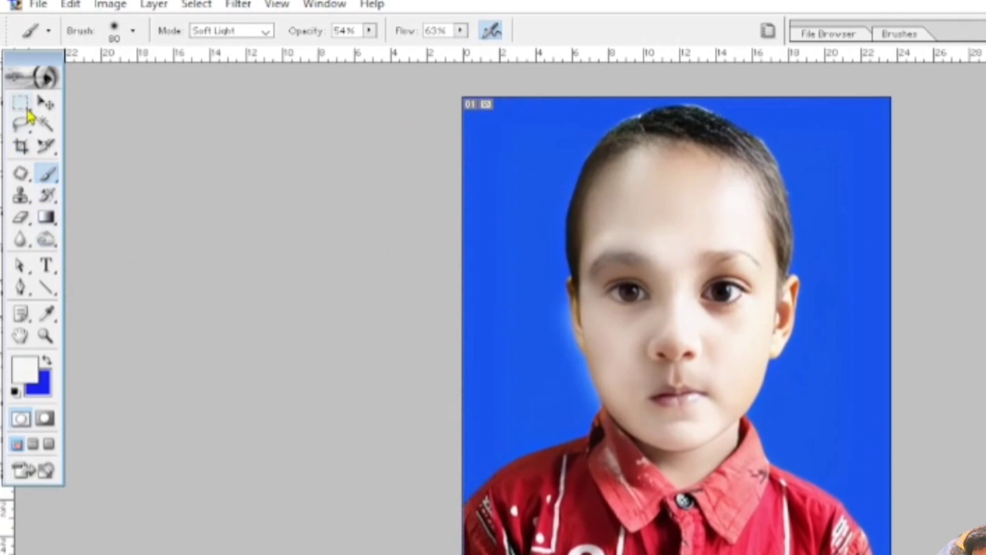
# Step: Switch to the Burn tool with the Midtones range and set its exposure to 55%
pyautogui.click(47, 241)
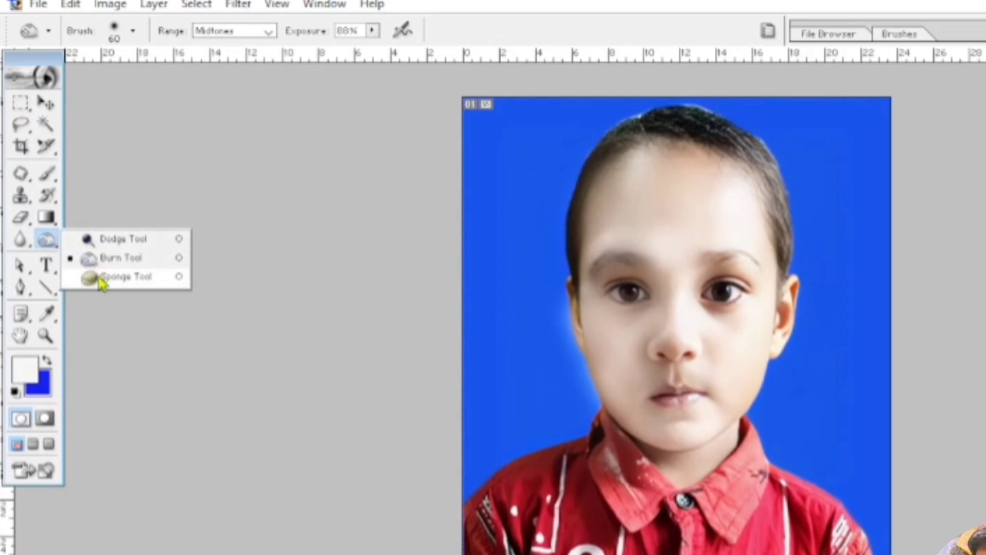
pyautogui.click(101, 258)
pyautogui.scroll(-1, 101, 259)
pyautogui.scroll(3, 556, 337)
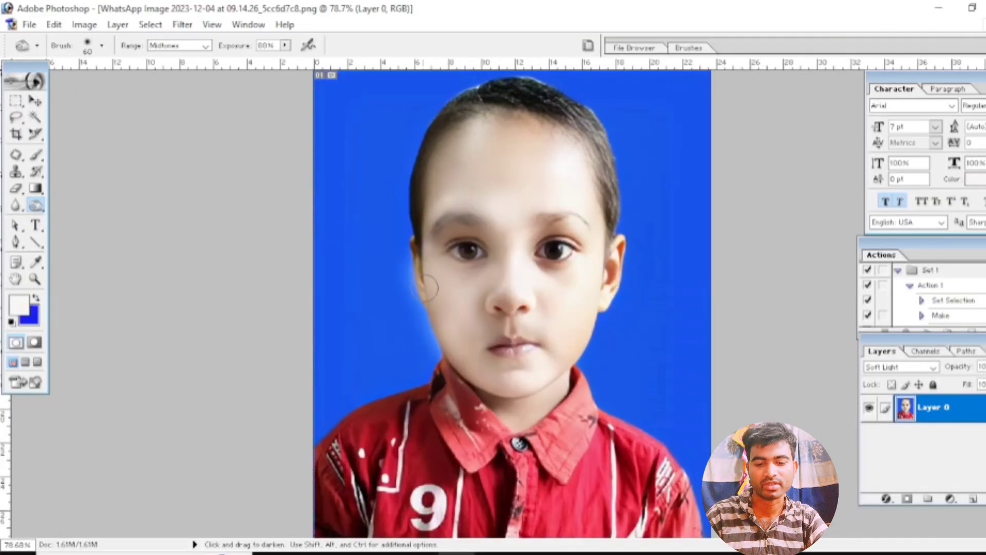
pyautogui.press(']')
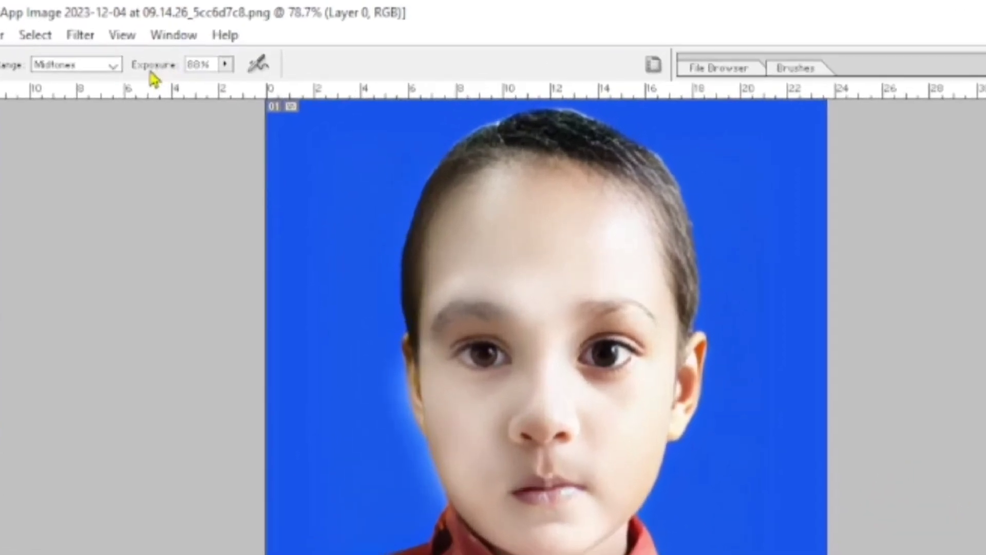
pyautogui.click(226, 65)
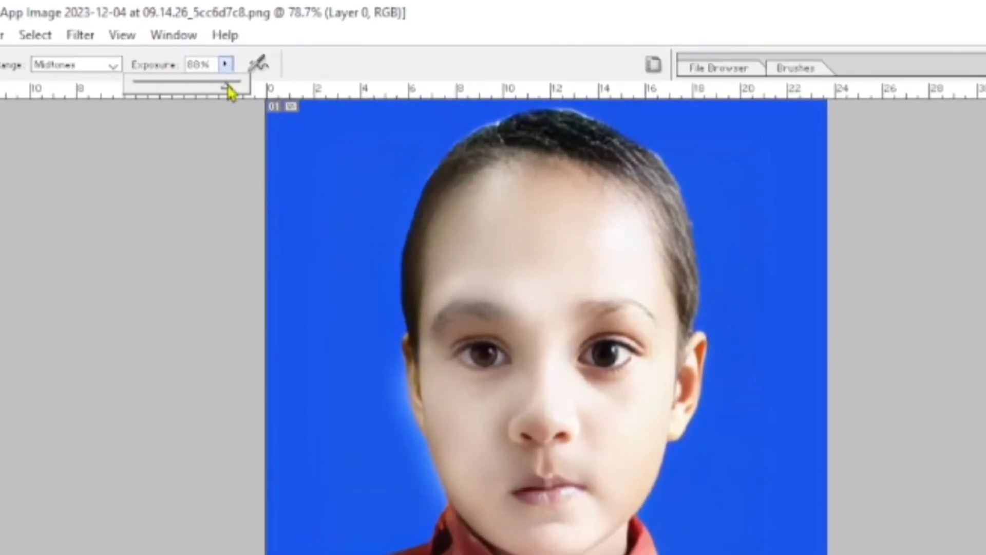
pyautogui.moveTo(223, 88); pyautogui.dragTo(194, 91)
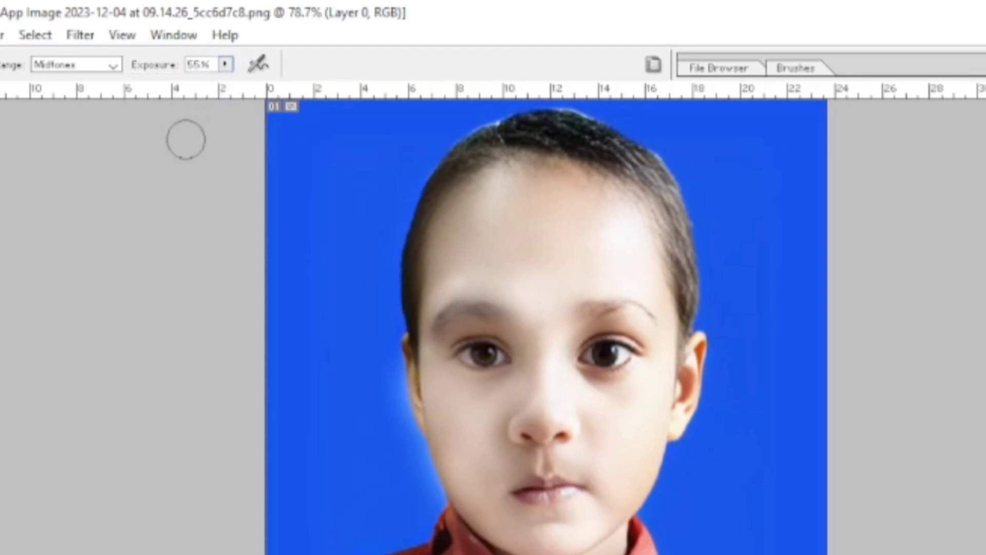
# Step: Darken the hair, both eyebrows and the eyes with Burn strokes
pyautogui.moveTo(411, 280)
pyautogui.mouseDown()
pyautogui.moveTo(451, 173)
pyautogui.moveTo(500, 145)
pyautogui.moveTo(572, 135)
pyautogui.moveTo(641, 175)
pyautogui.moveTo(684, 240)
pyautogui.moveTo(656, 186)
pyautogui.moveTo(563, 150)
pyautogui.moveTo(496, 153)
pyautogui.moveTo(458, 191)
pyautogui.moveTo(476, 150)
pyautogui.moveTo(587, 158)
pyautogui.moveTo(661, 224)
pyautogui.moveTo(690, 340)
pyautogui.moveTo(676, 364)
pyautogui.moveTo(597, 317)
pyautogui.moveTo(604, 292)
pyautogui.moveTo(650, 299)
pyautogui.moveTo(599, 280)
pyautogui.mouseUp()
pyautogui.scroll(-1, 671, 359)
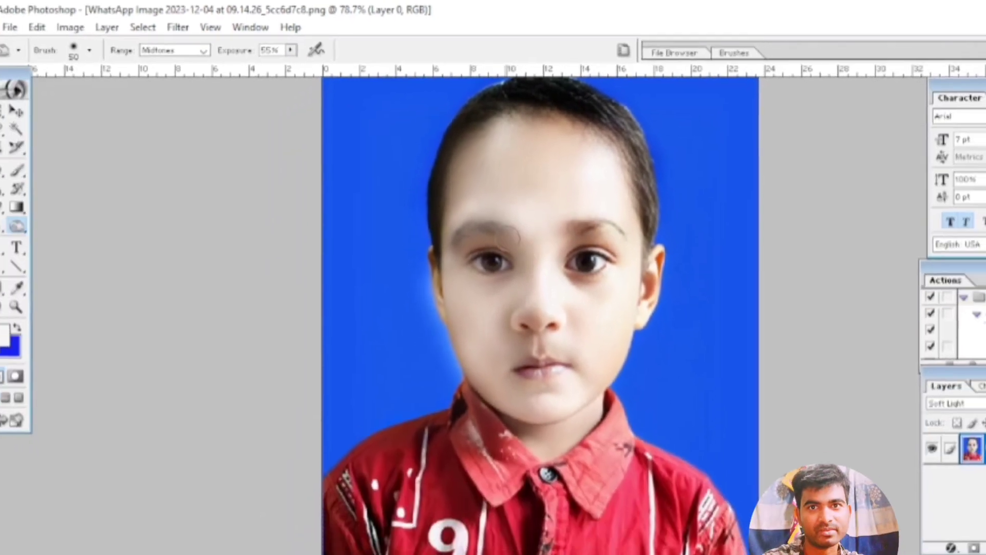
pyautogui.moveTo(511, 235)
pyautogui.mouseDown()
pyautogui.moveTo(483, 216)
pyautogui.moveTo(463, 226)
pyautogui.moveTo(519, 230)
pyautogui.mouseUp()
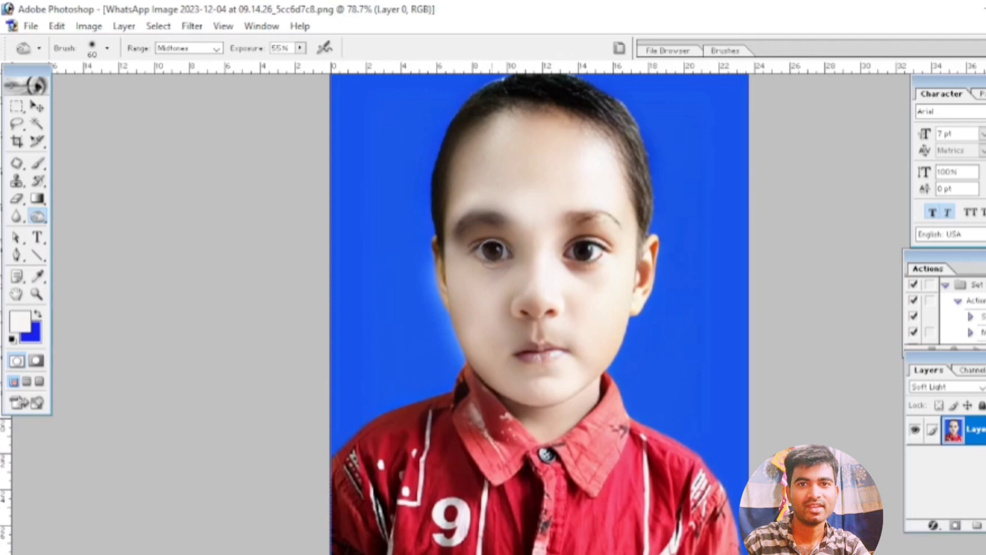
pyautogui.click(582, 250)
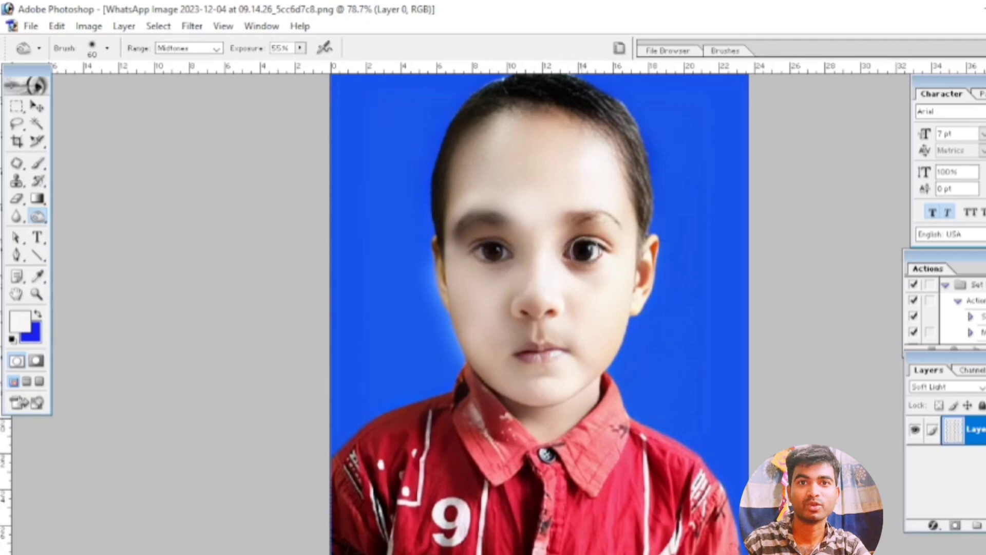
pyautogui.moveTo(580, 224)
pyautogui.mouseDown()
pyautogui.moveTo(607, 221)
pyautogui.moveTo(600, 251)
pyautogui.moveTo(579, 220)
pyautogui.moveTo(619, 229)
pyautogui.mouseUp()
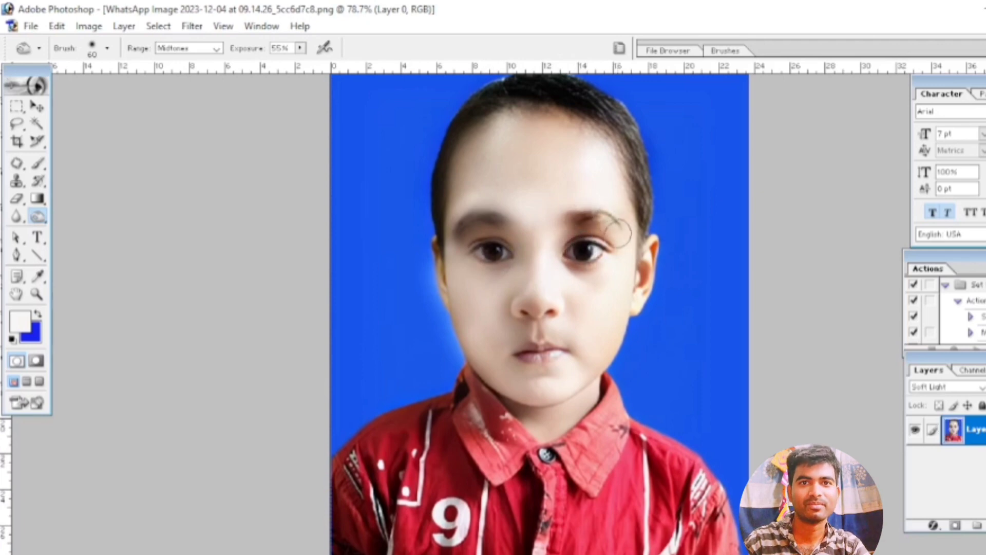
# Step: Darken the lower edges of both eyes with the Burn tool at brush size 50
pyautogui.scroll(-2, 608, 247)
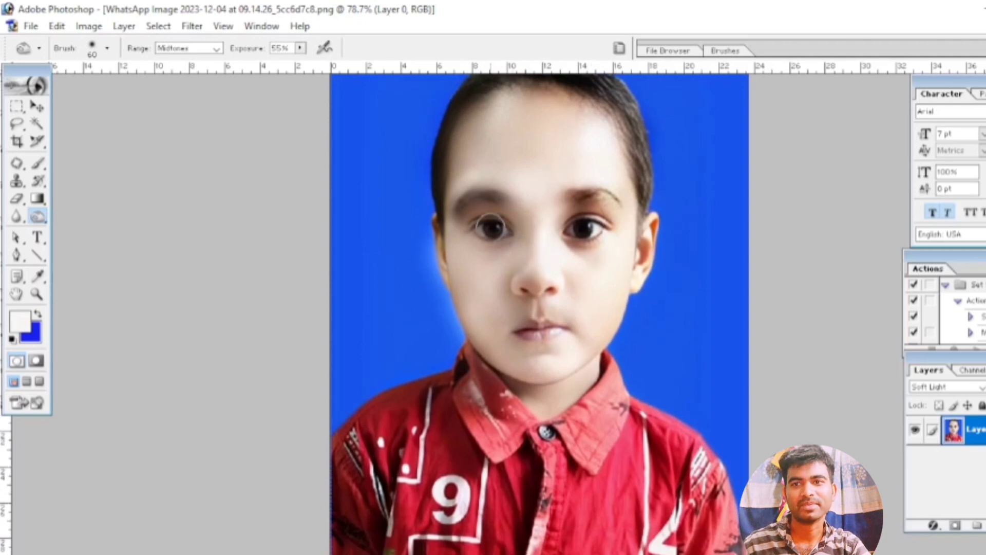
pyautogui.hotkey('ctrl', '-')
pyautogui.hotkey('ctrl', '-')
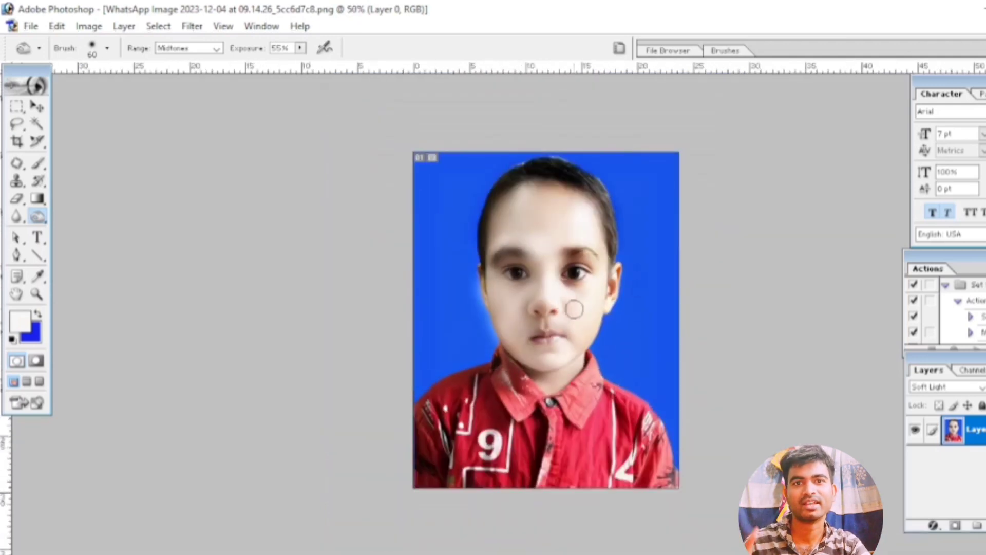
pyautogui.scroll(2, 574, 309)
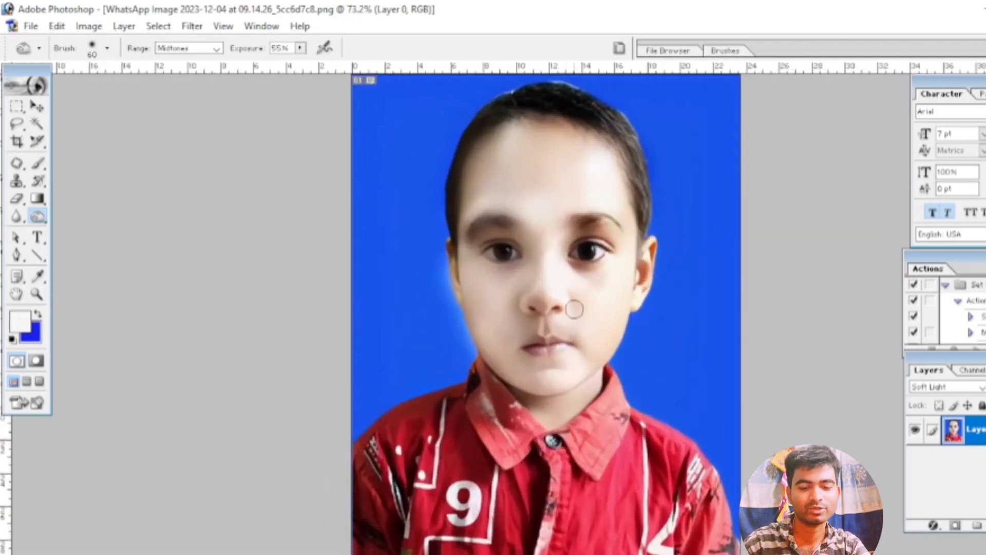
pyautogui.moveTo(573, 271); pyautogui.dragTo(611, 257)
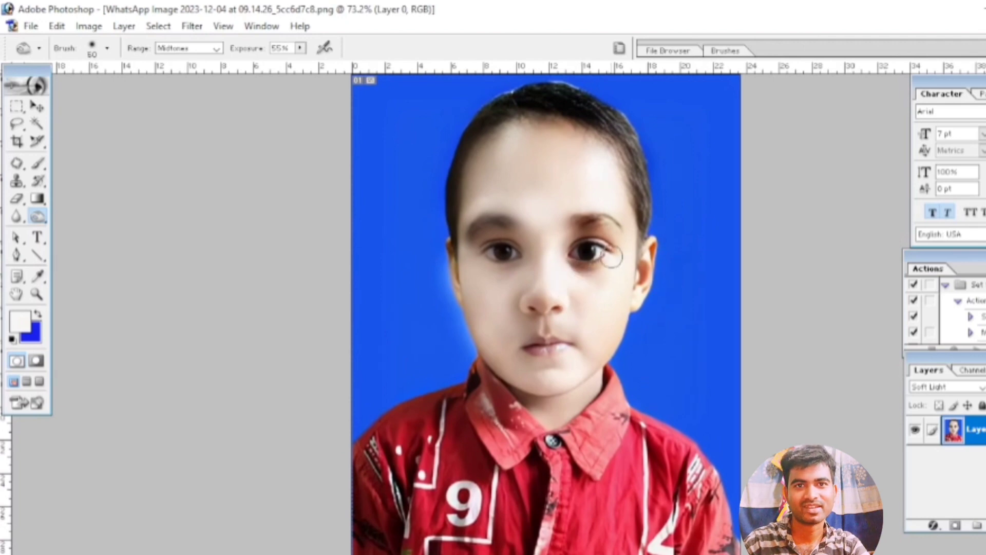
pyautogui.moveTo(517, 270); pyautogui.dragTo(491, 264)
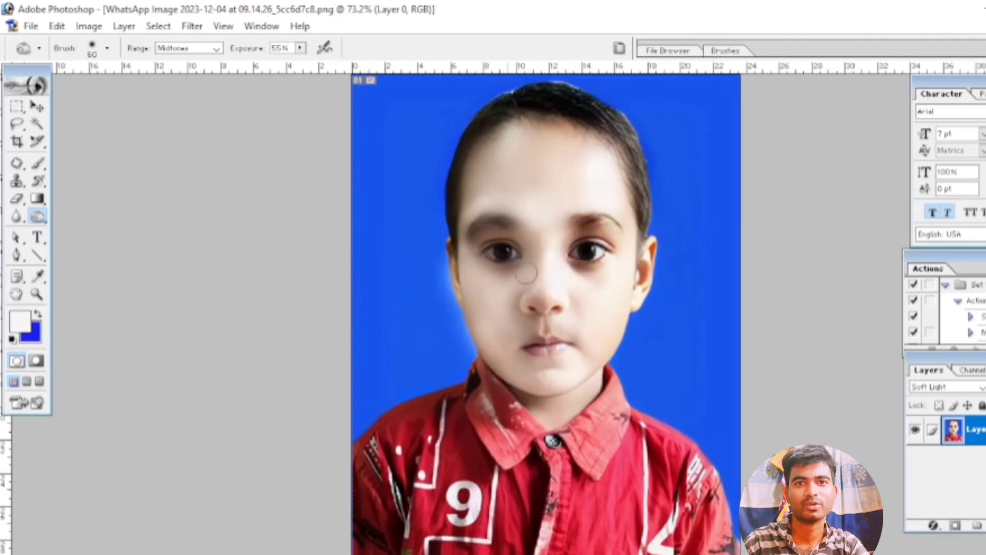
pyautogui.scroll(-2, 560, 280)
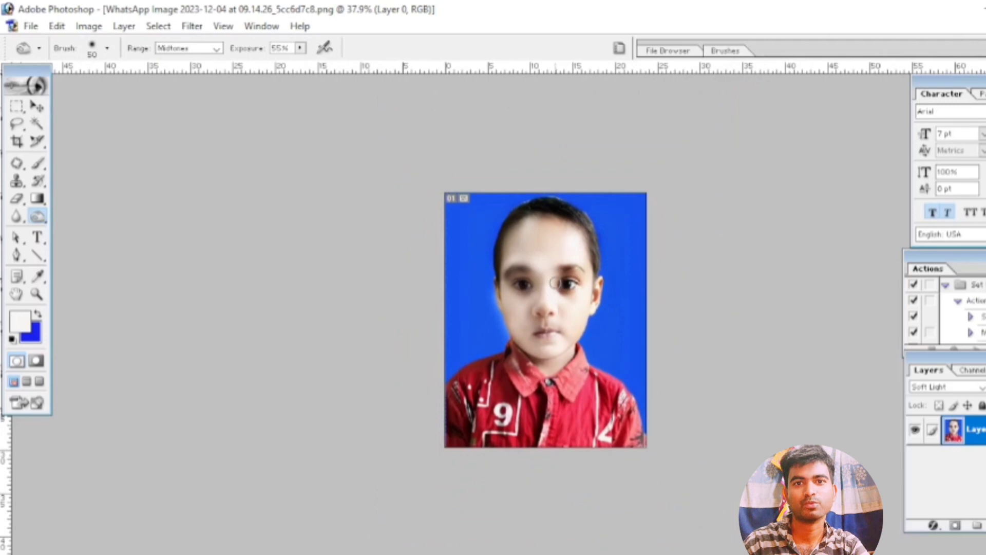
pyautogui.scroll(2, 554, 283)
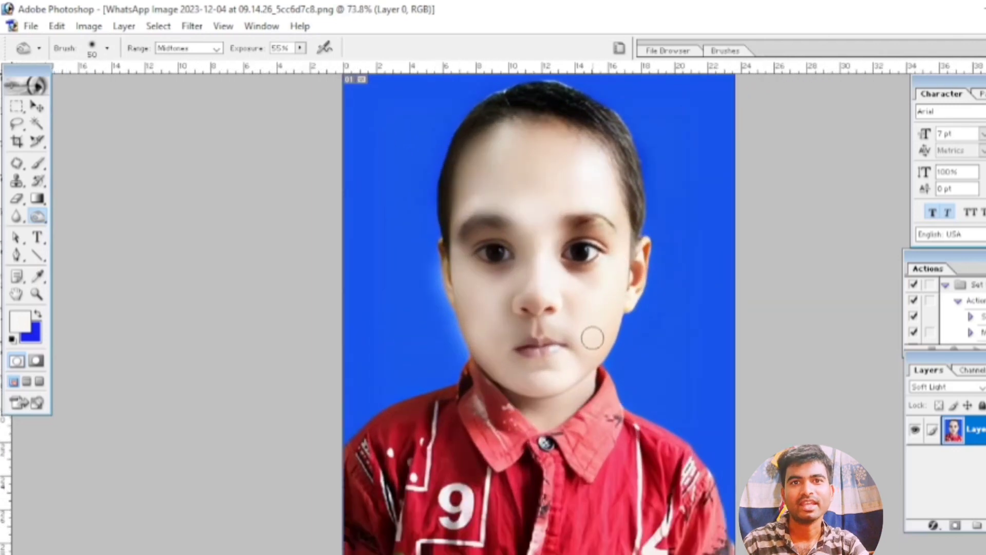
pyautogui.scroll(-2, 592, 338)
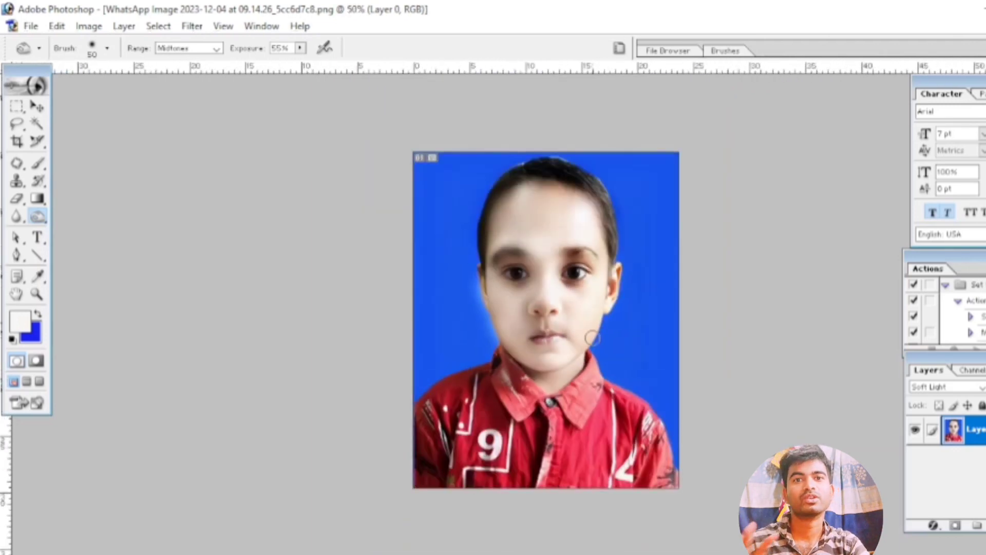
pyautogui.scroll(-1, 592, 338)
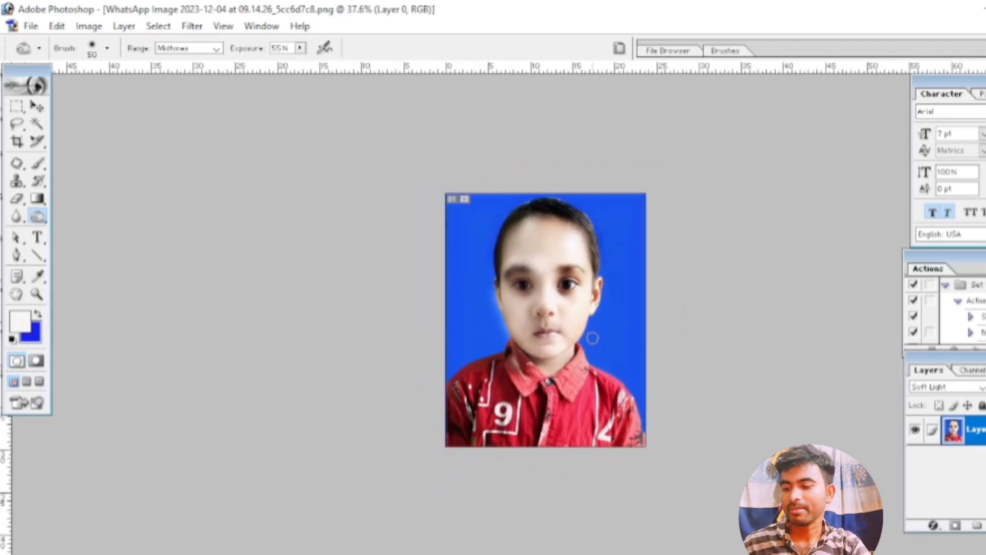
# Step: Raise the portrait's master saturation to +12 with a Hue/Saturation adjustment
pyautogui.hotkey('ctrl', 'u')
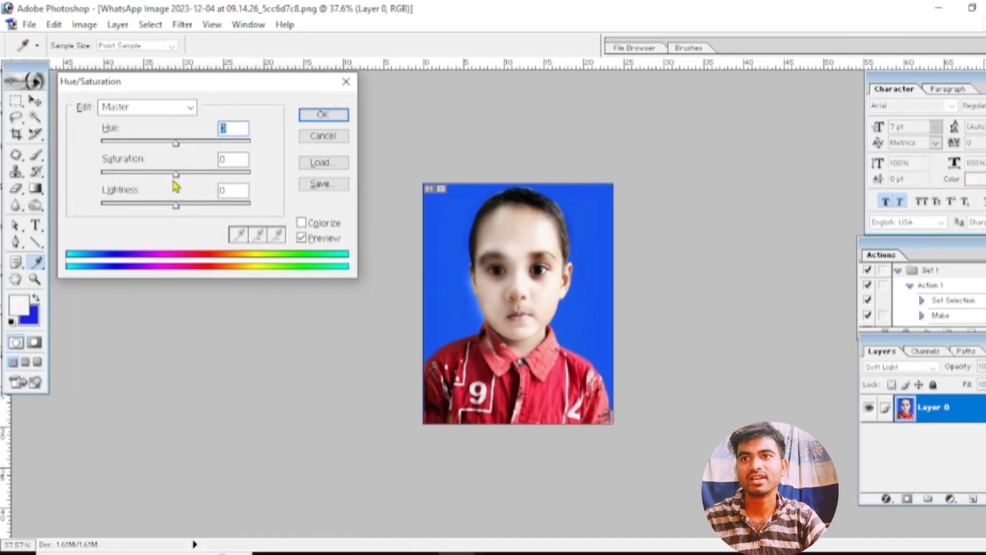
pyautogui.moveTo(177, 181)
pyautogui.mouseDown()
pyautogui.moveTo(209, 190)
pyautogui.moveTo(183, 187)
pyautogui.moveTo(191, 191)
pyautogui.mouseUp()
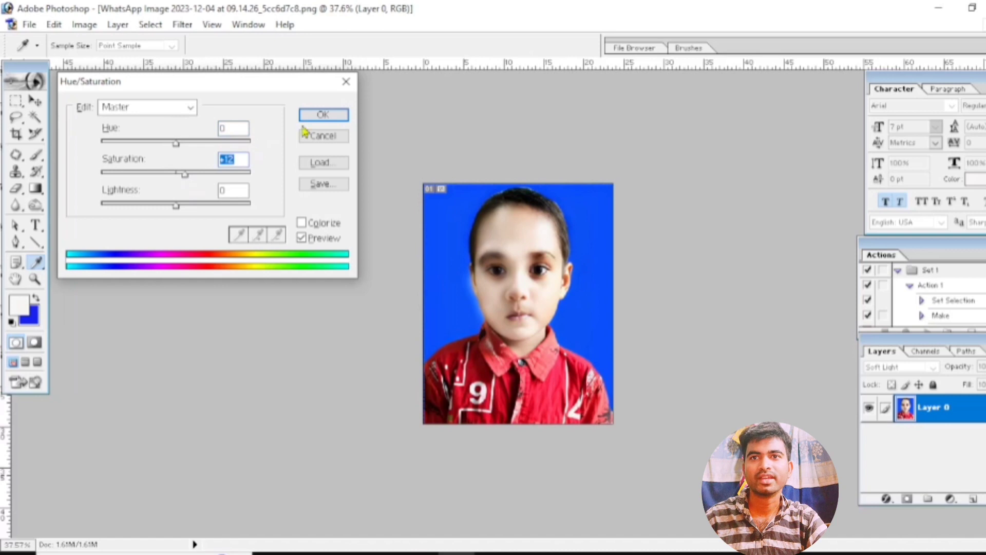
pyautogui.click(315, 114)
# Step: Burn over the red shirt with a 400-size brush at 55% exposure
pyautogui.press('o')
pyautogui.hotkey('ctrl', '+')
pyautogui.hotkey('ctrl', '+')
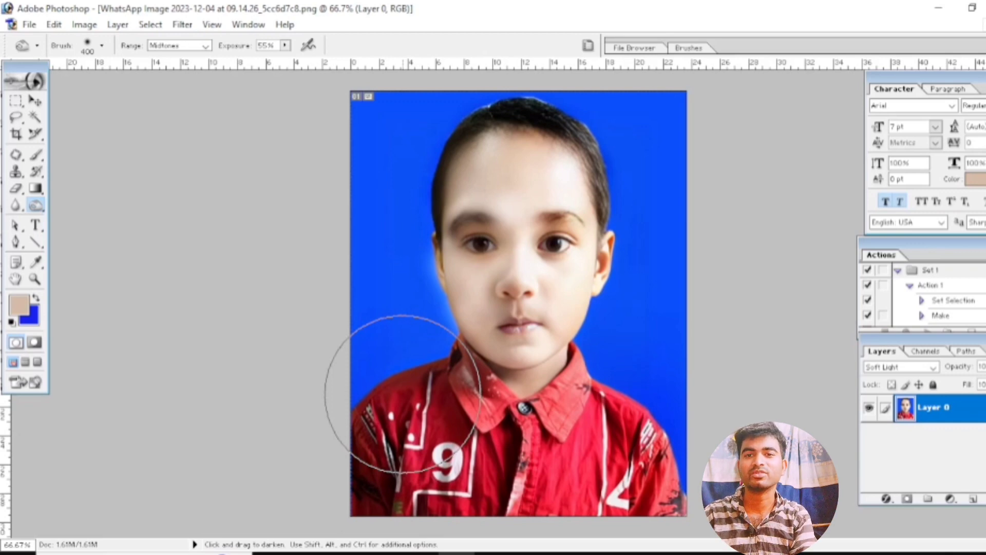
pyautogui.moveTo(402, 394)
pyautogui.mouseDown()
pyautogui.moveTo(465, 404)
pyautogui.moveTo(423, 389)
pyautogui.moveTo(493, 427)
pyautogui.moveTo(608, 419)
pyautogui.moveTo(461, 427)
pyautogui.moveTo(492, 442)
pyautogui.mouseUp()
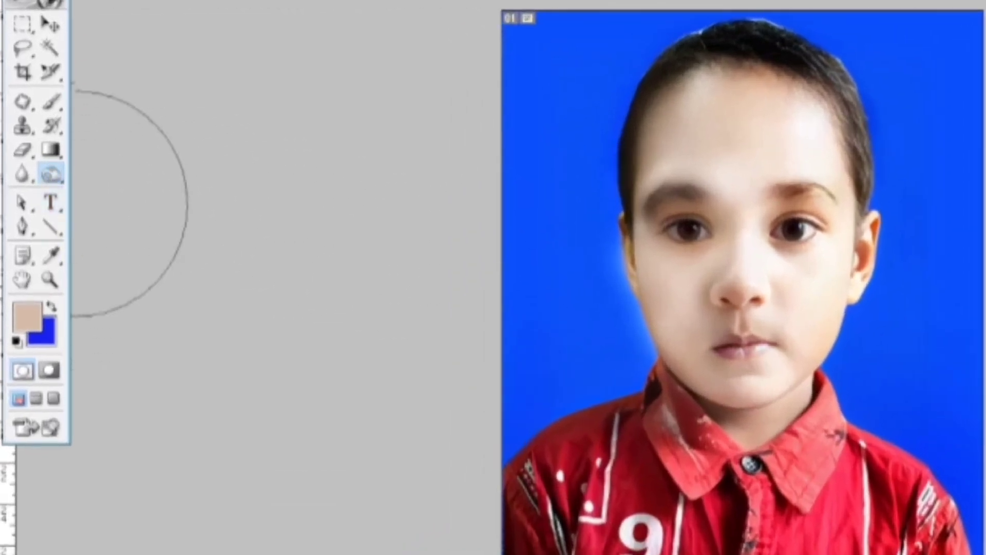
# Step: Lighten the shirt with an enlarged Dodge brush, and darken the hair with the Burn tool at size 40
pyautogui.click(56, 179)
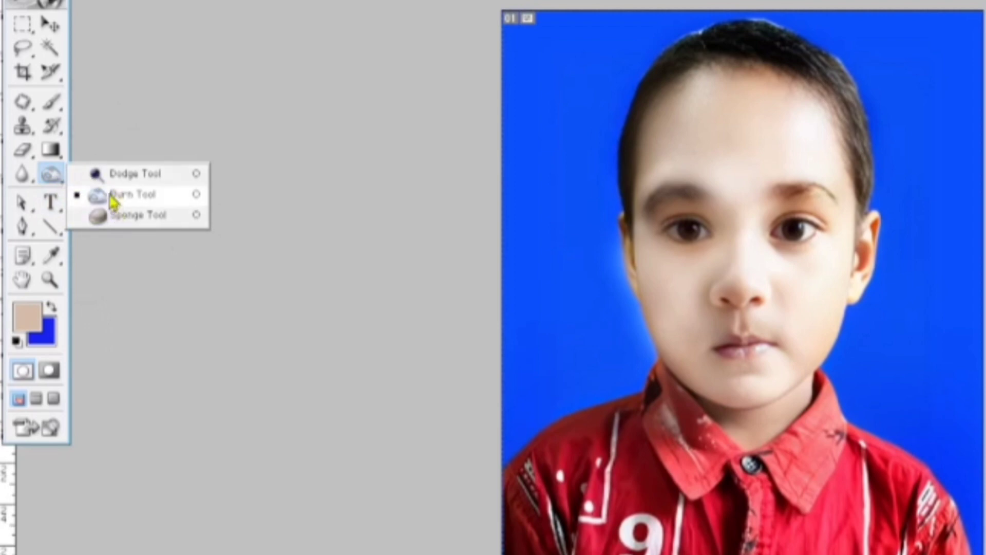
pyautogui.click(103, 177)
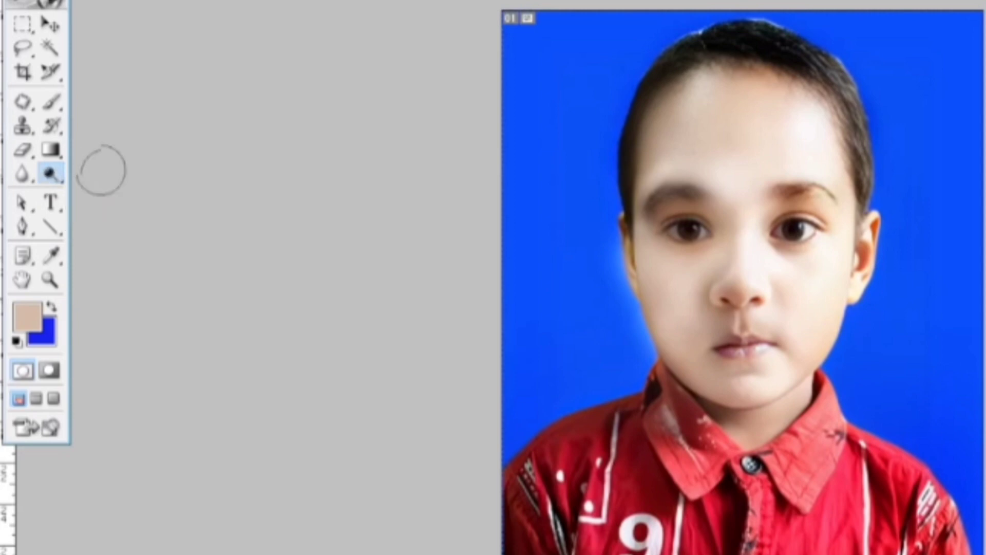
pyautogui.press(']')
pyautogui.press(']')
pyautogui.press(']')
pyautogui.press(']')
pyautogui.press(']')
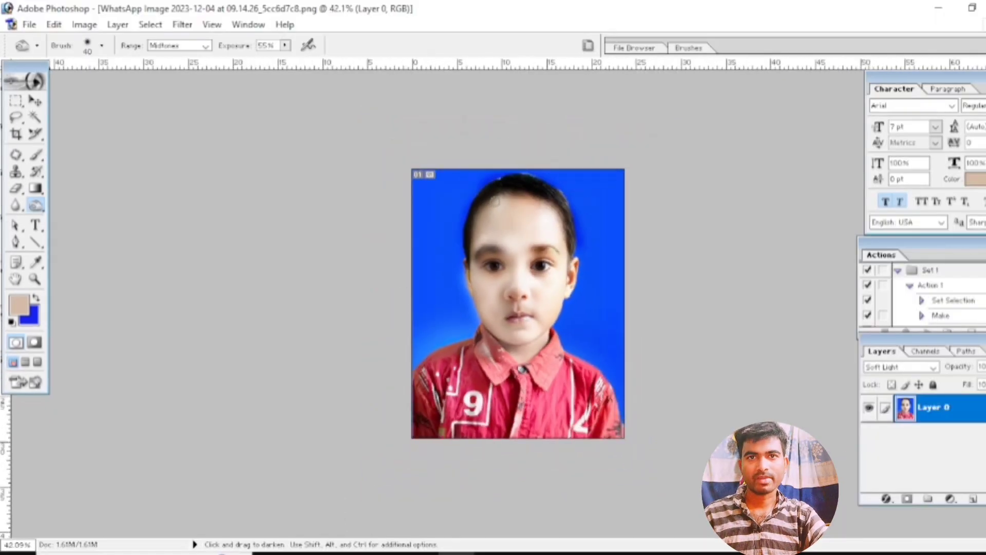
pyautogui.scroll(3, 471, 297)
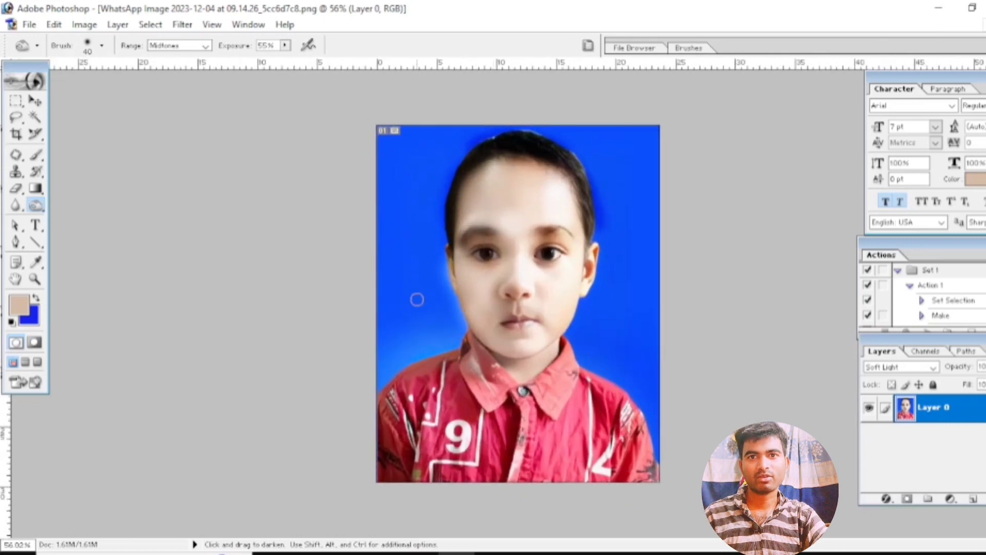
pyautogui.scroll(-2, 416, 298)
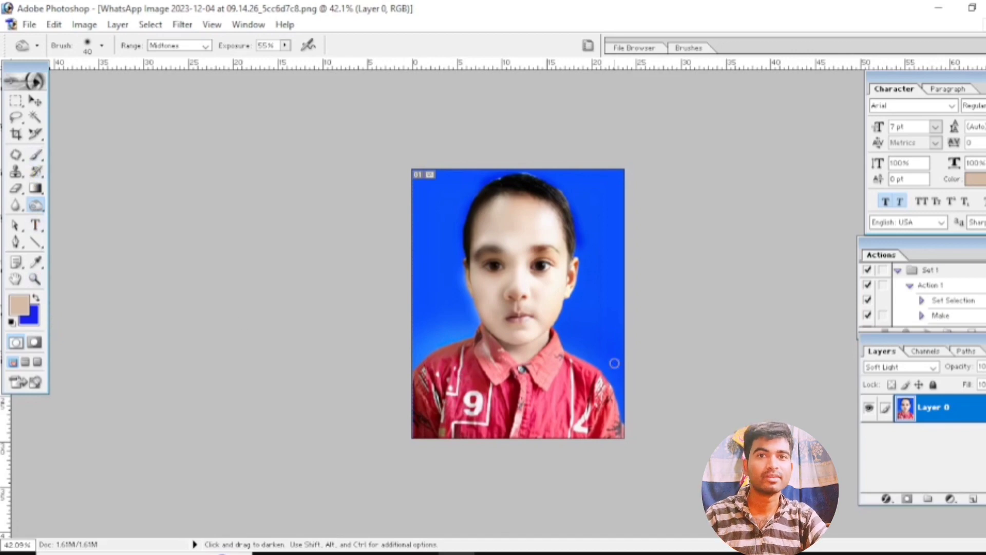
# Step: Select the blue backdrop with the Magic Wand, fill it with the blue background color, and clear the selection
pyautogui.click(35, 117)
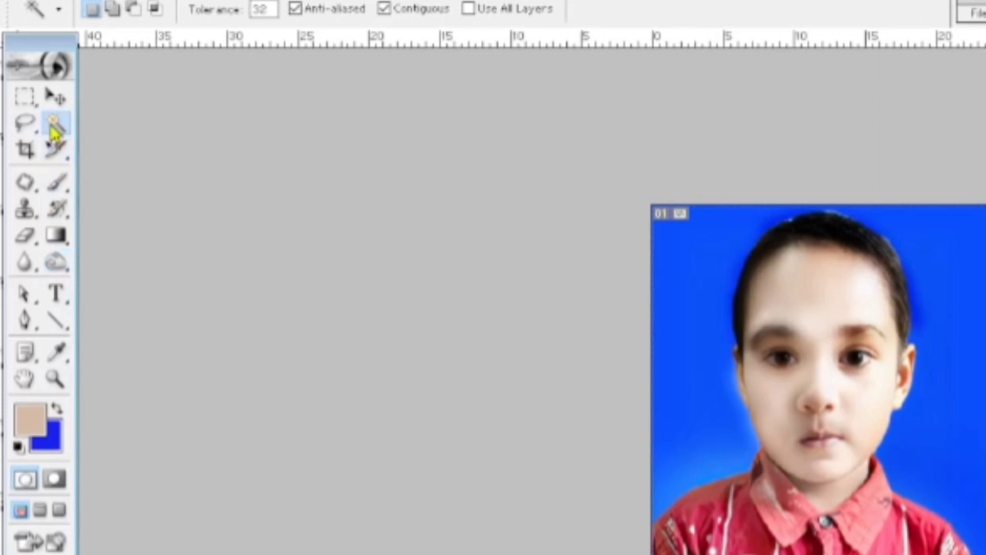
pyautogui.click(700, 294)
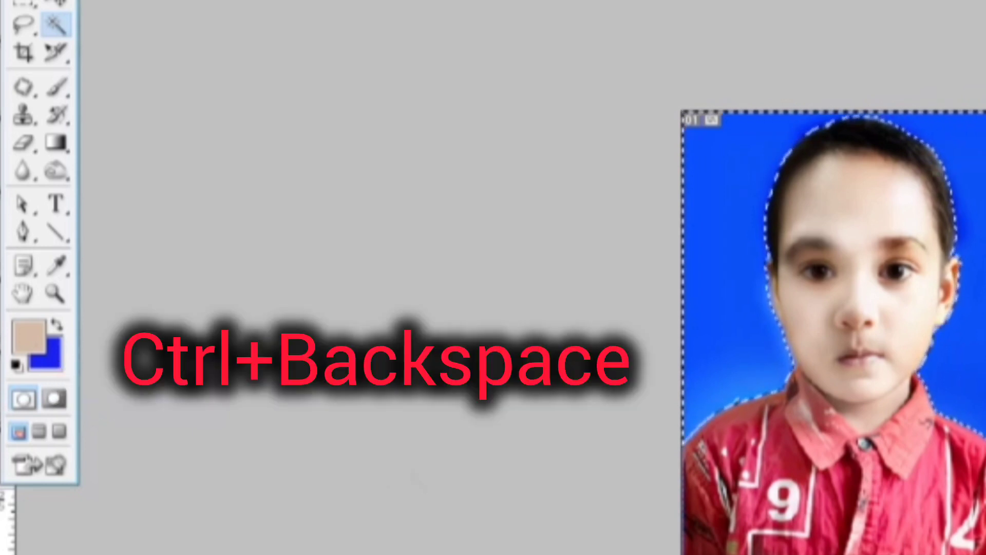
pyautogui.hotkey('ctrl', 'BackSpace')
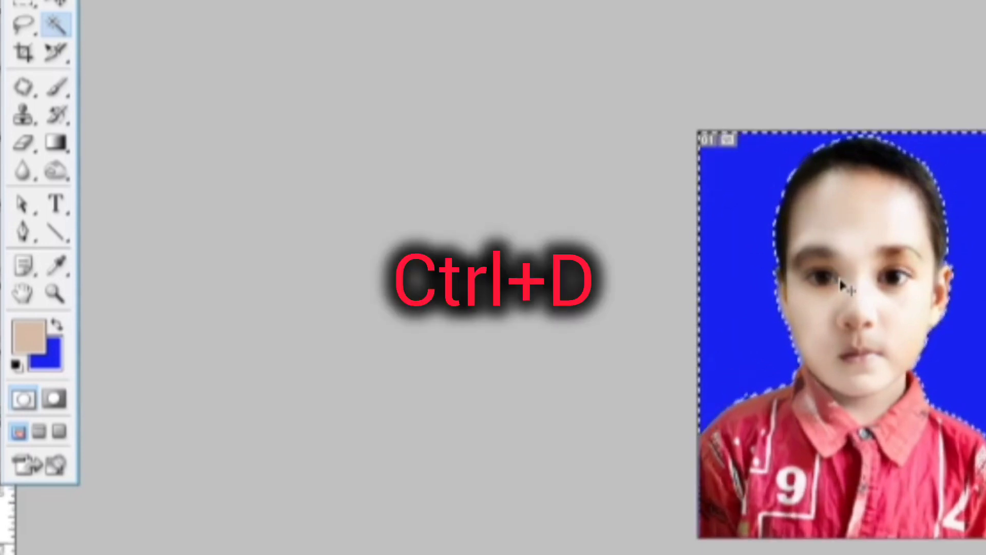
pyautogui.hotkey('ctrl', 'd')
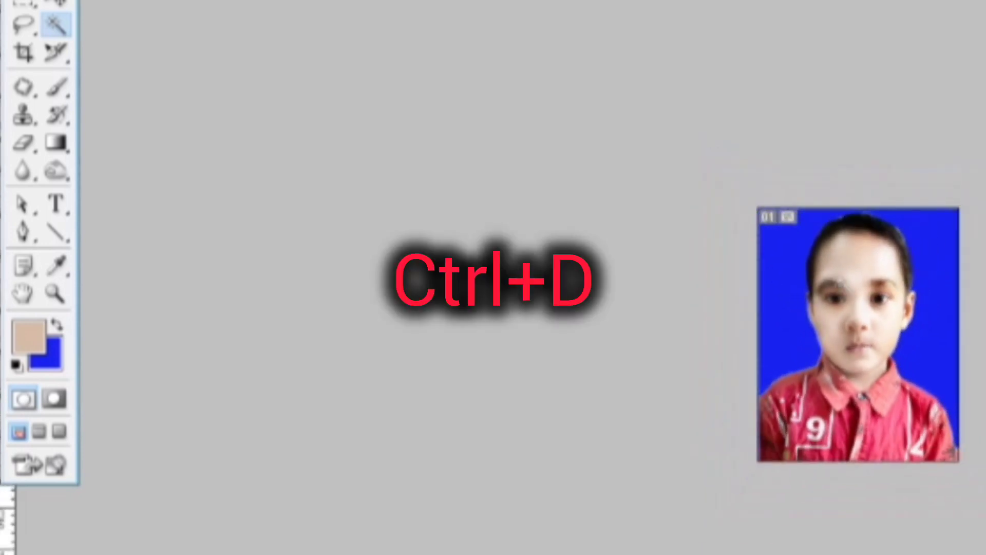